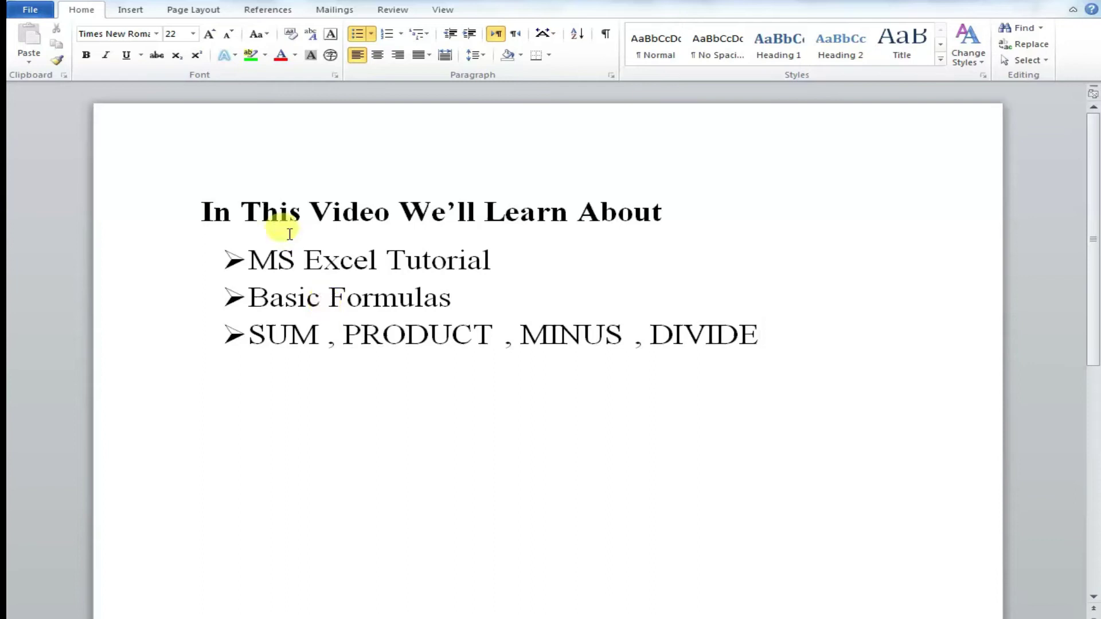
Highlight the words SUM, PRODUCT and DIVIDE in the Word outro topic list.
{"action": "left_click", "coordinate": [322, 301]}
{"action": "double_click", "coordinate": [295, 330]}
{"action": "double_click", "coordinate": [392, 332]}
{"action": "left_click", "coordinate": [605, 336]}
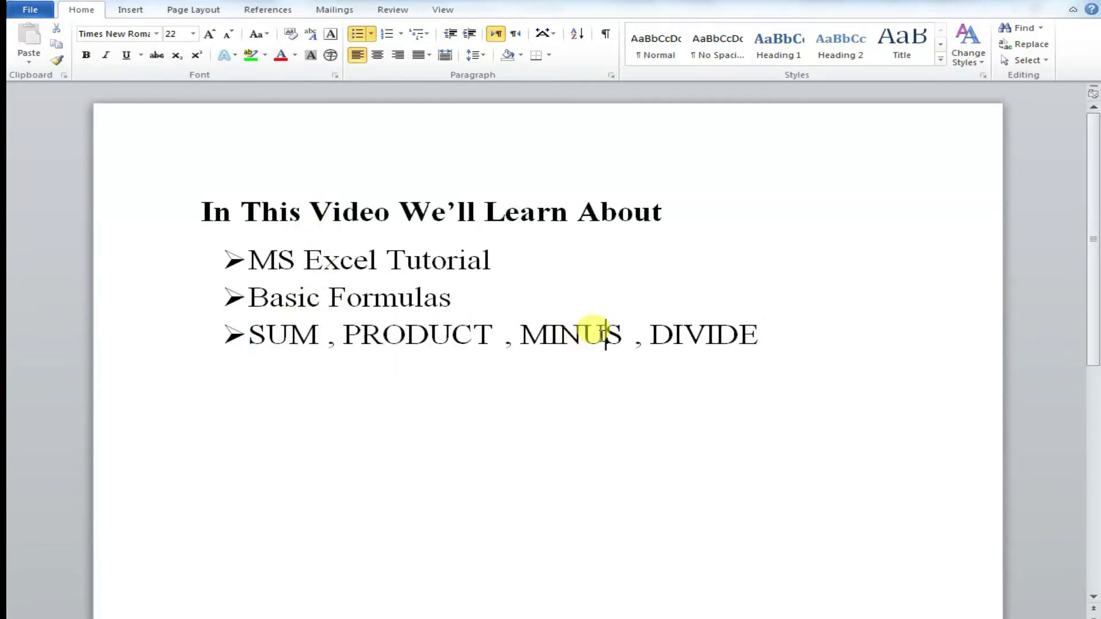
{"action": "double_click", "coordinate": [713, 333]}
{"action": "left_click", "coordinate": [266, 330]}
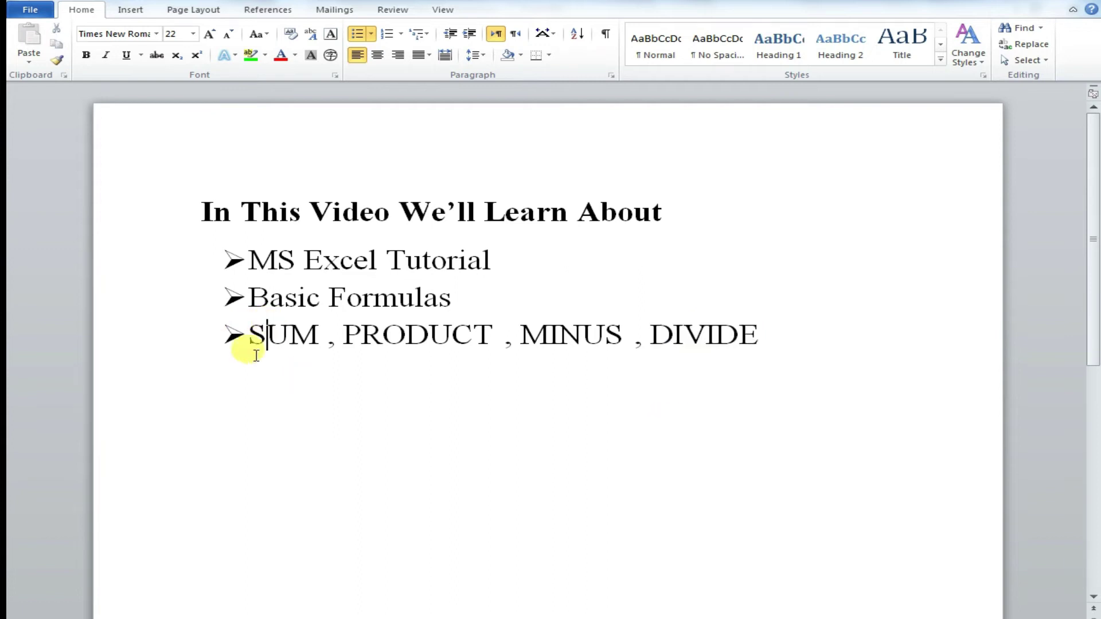
{"action": "double_click", "coordinate": [275, 330]}
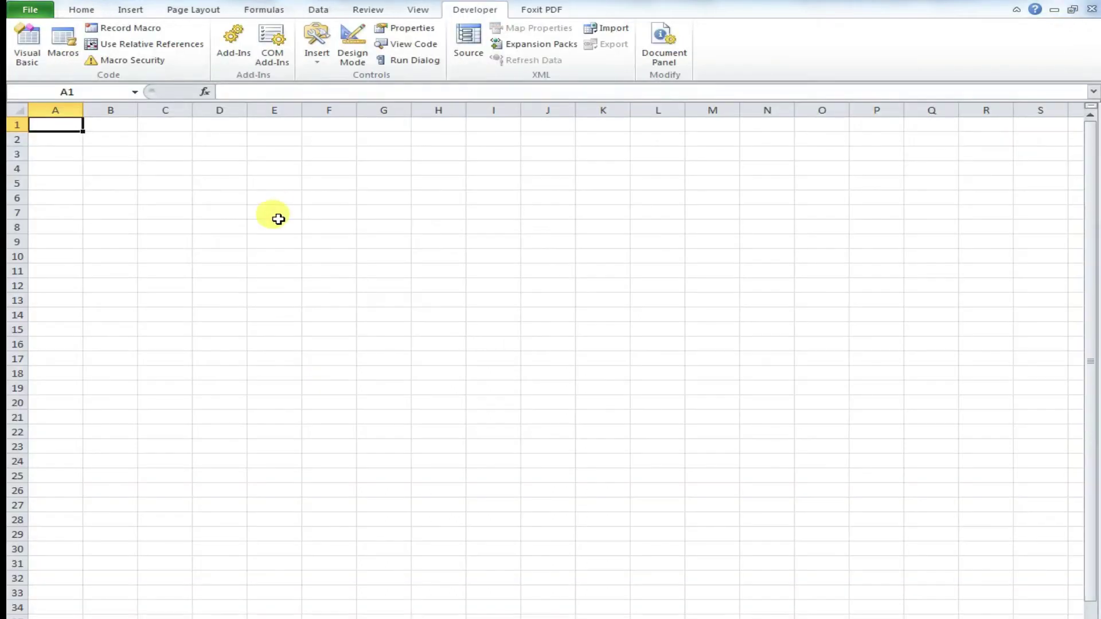
Merge and centre B1:C3 and enter the heading SUM.
{"action": "left_click_drag", "start_coordinate": [116, 132], "coordinate": [184, 157]}
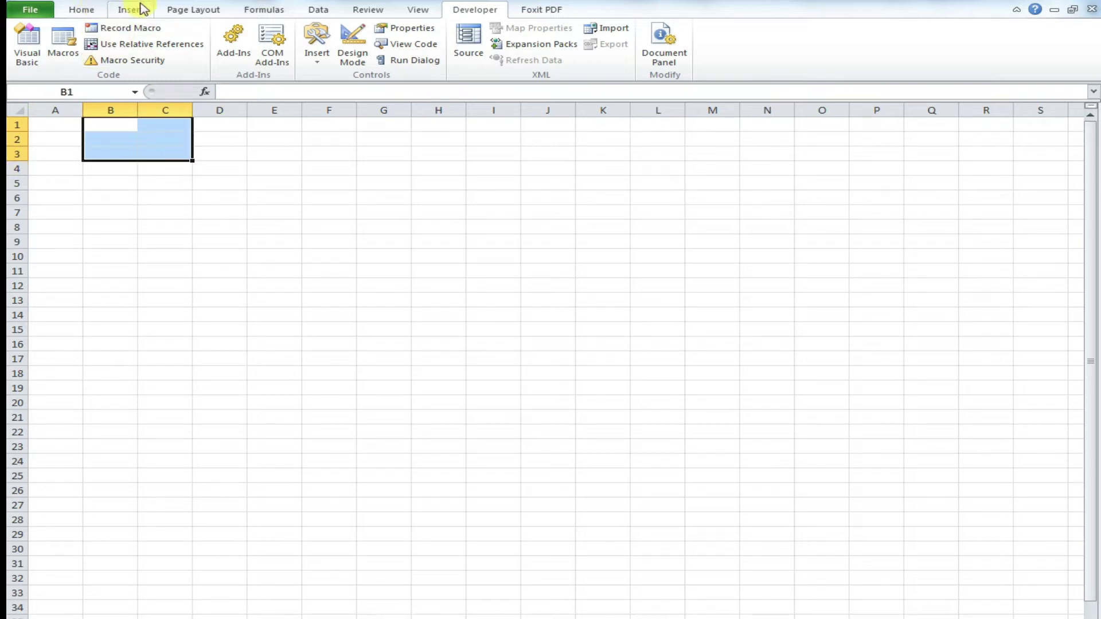
{"action": "left_click", "coordinate": [81, 9]}
{"action": "left_click", "coordinate": [436, 55]}
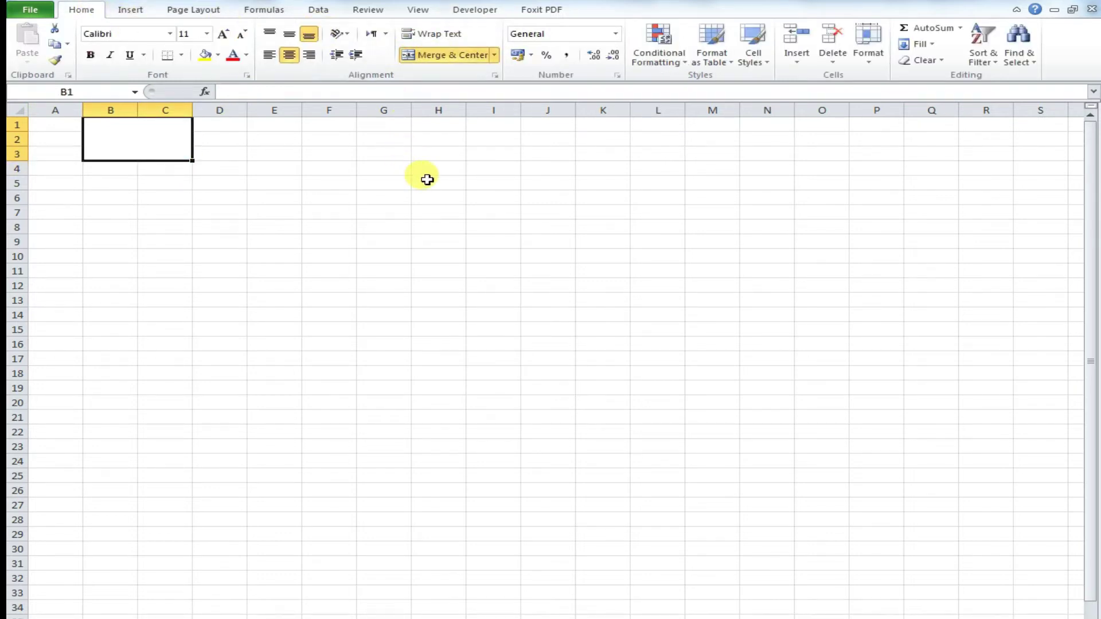
{"action": "type", "text": "SUM"}
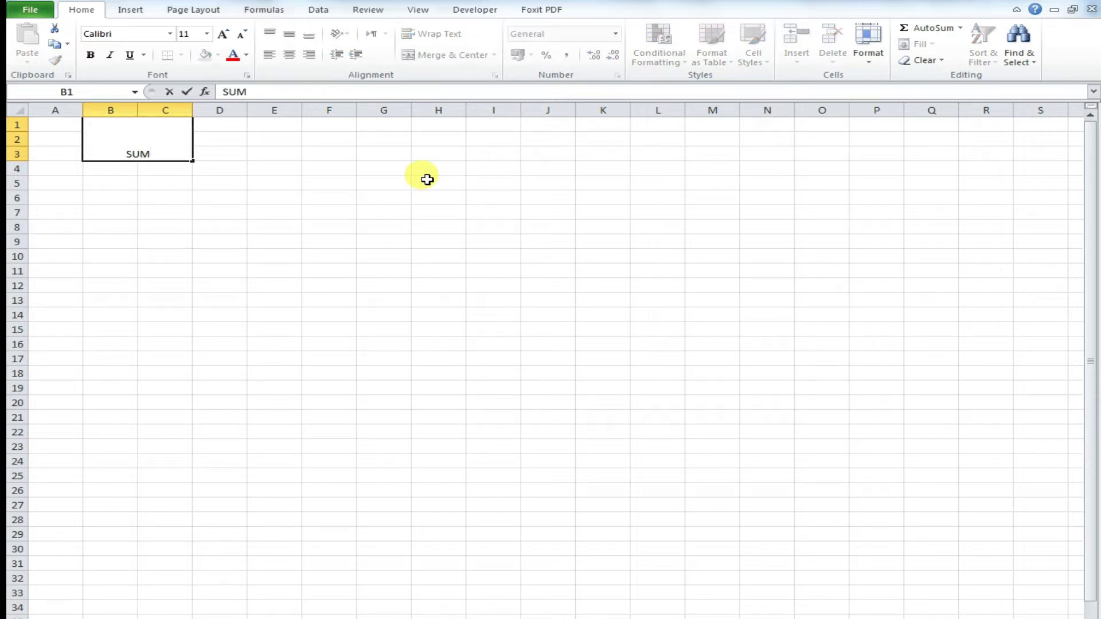
{"action": "key", "text": "shift+Left"}
{"action": "key", "text": "Left"}
{"action": "key", "text": "Right"}
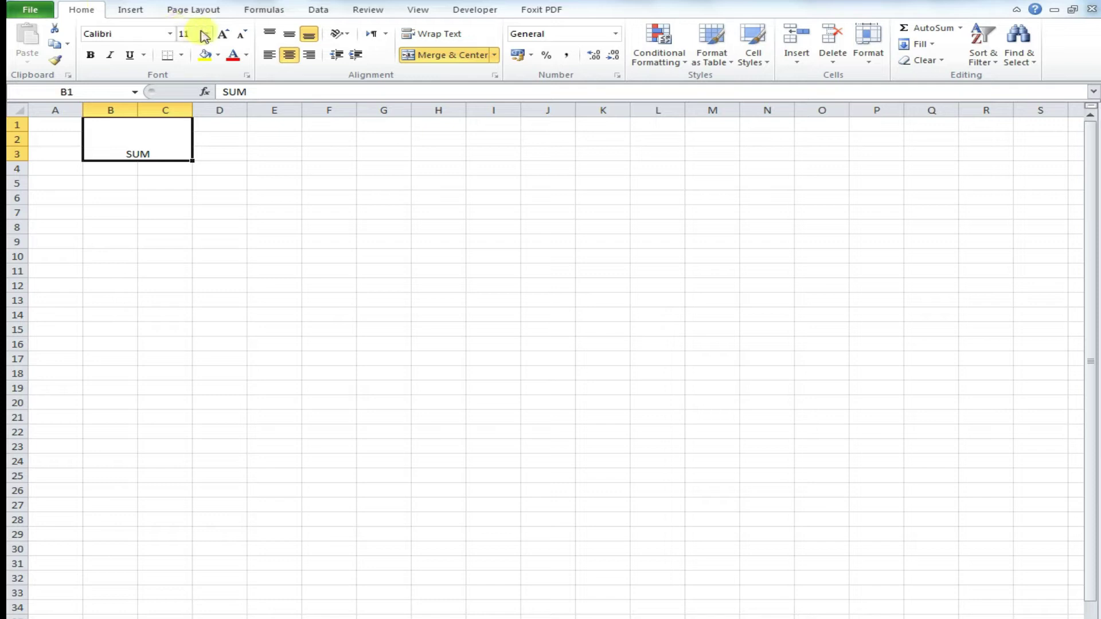
Make the SUM heading 20 point and middle-aligned vertically.
{"action": "left_click", "coordinate": [298, 37]}
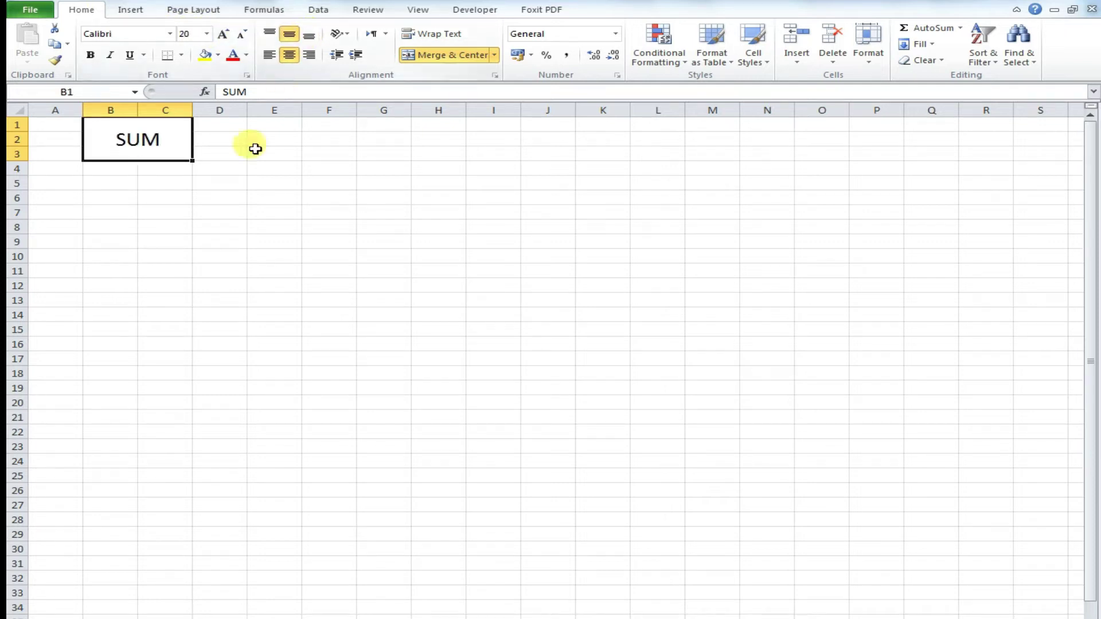
{"action": "left_click", "coordinate": [118, 179]}
{"action": "left_click", "coordinate": [118, 167]}
{"action": "left_click", "coordinate": [153, 169]}
{"action": "left_click", "coordinate": [127, 166]}
Enter 56, 58, 25, 14, 22, 445 and 54 down C4:C10.
{"action": "left_click", "coordinate": [158, 164]}
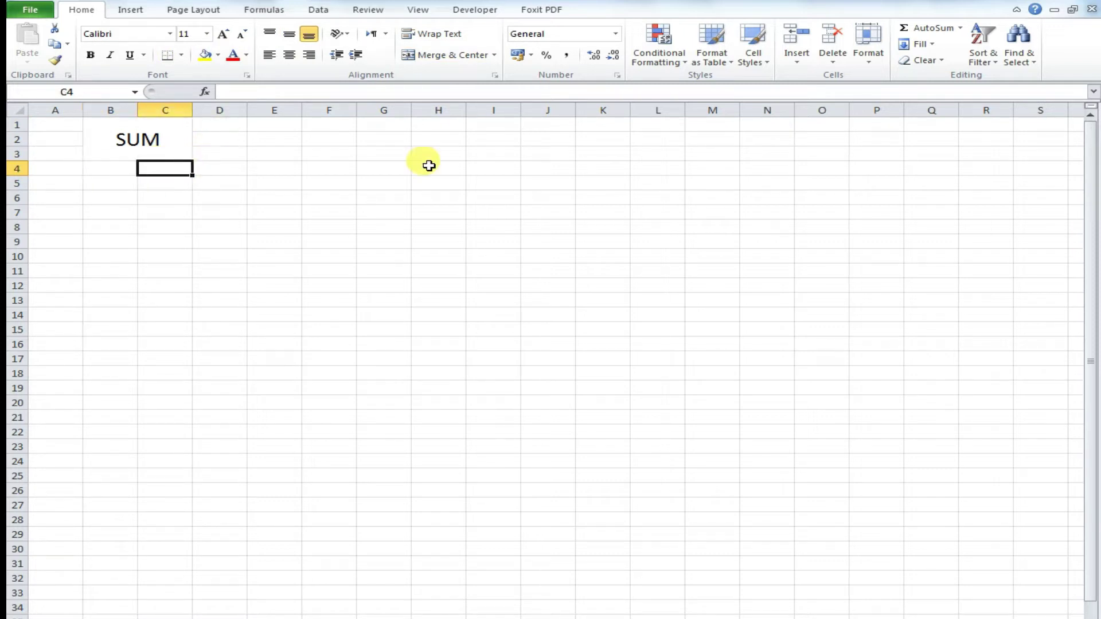
{"action": "type", "text": "56"}
{"action": "key", "text": "Return"}
{"action": "type", "text": "58"}
{"action": "key", "text": "Return"}
{"action": "type", "text": "25"}
{"action": "key", "text": "Return"}
{"action": "type", "text": "14"}
{"action": "key", "text": "Return"}
{"action": "type", "text": "22"}
{"action": "key", "text": "Return"}
{"action": "type", "text": "445"}
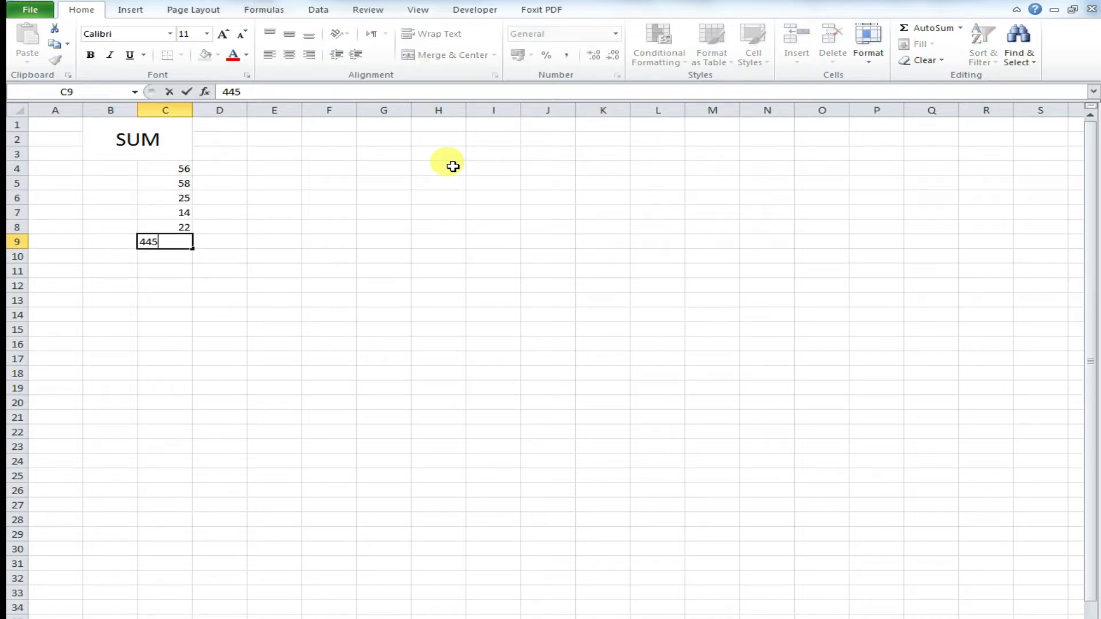
{"action": "key", "text": "Return"}
{"action": "type", "text": "54"}
{"action": "key", "text": "Return"}
Total C4:C10 with AutoSum Sum, giving 674 in C11.
{"action": "key", "text": "Up"}
{"action": "key", "text": "ctrl+Up"}
{"action": "key", "text": "shift+Down"}
{"action": "key", "text": "ctrl+shift+Down"}
{"action": "key", "text": "shift+Down"}
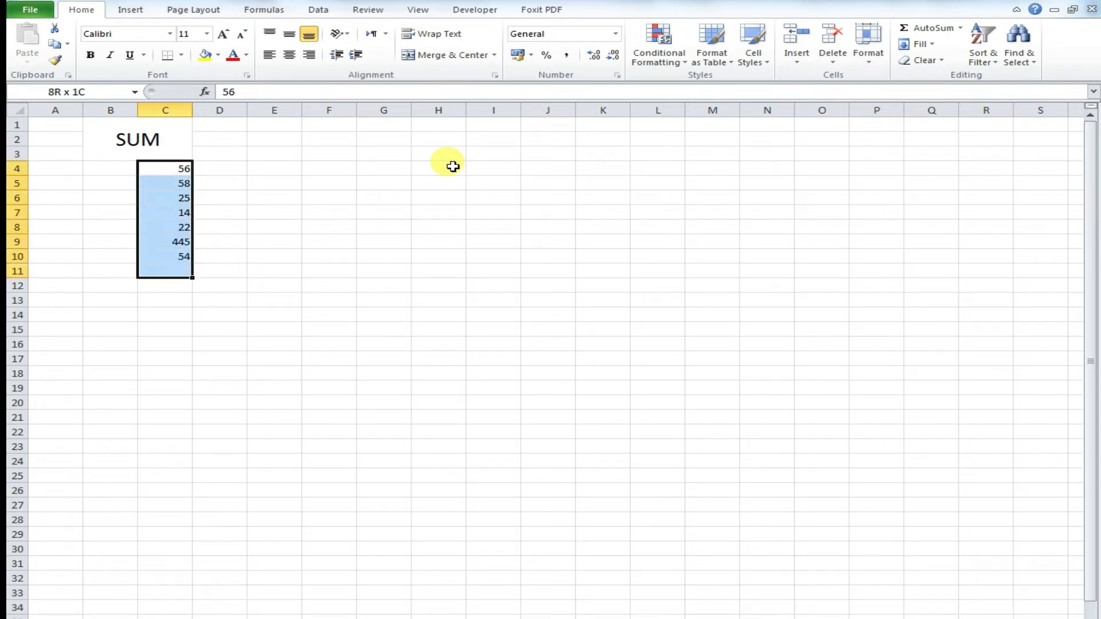
{"action": "left_click", "coordinate": [959, 28]}
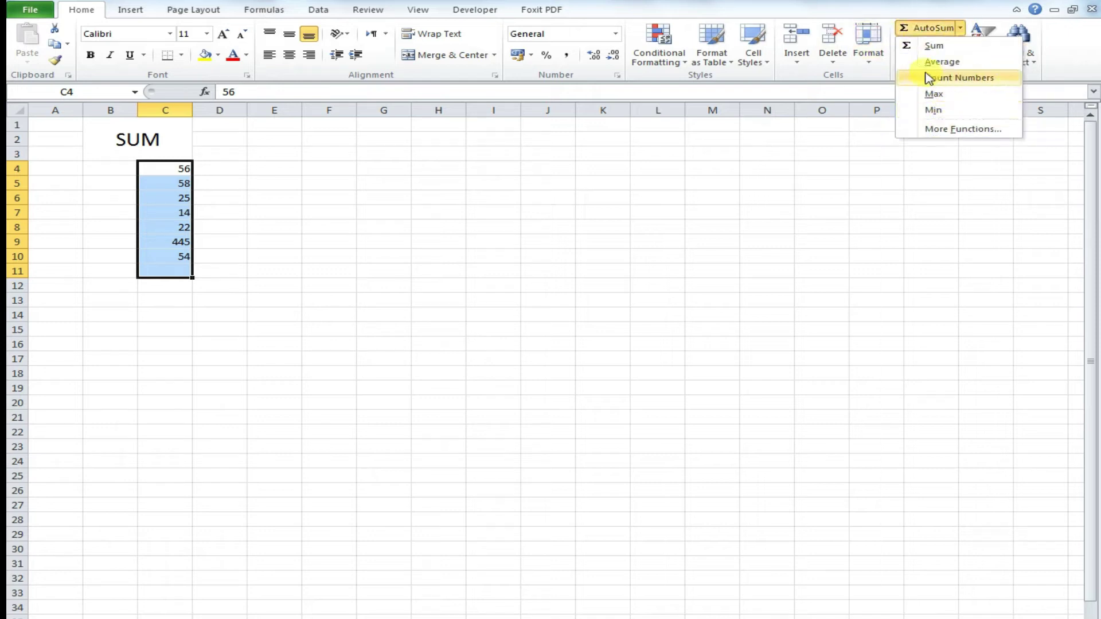
{"action": "left_click", "coordinate": [924, 48]}
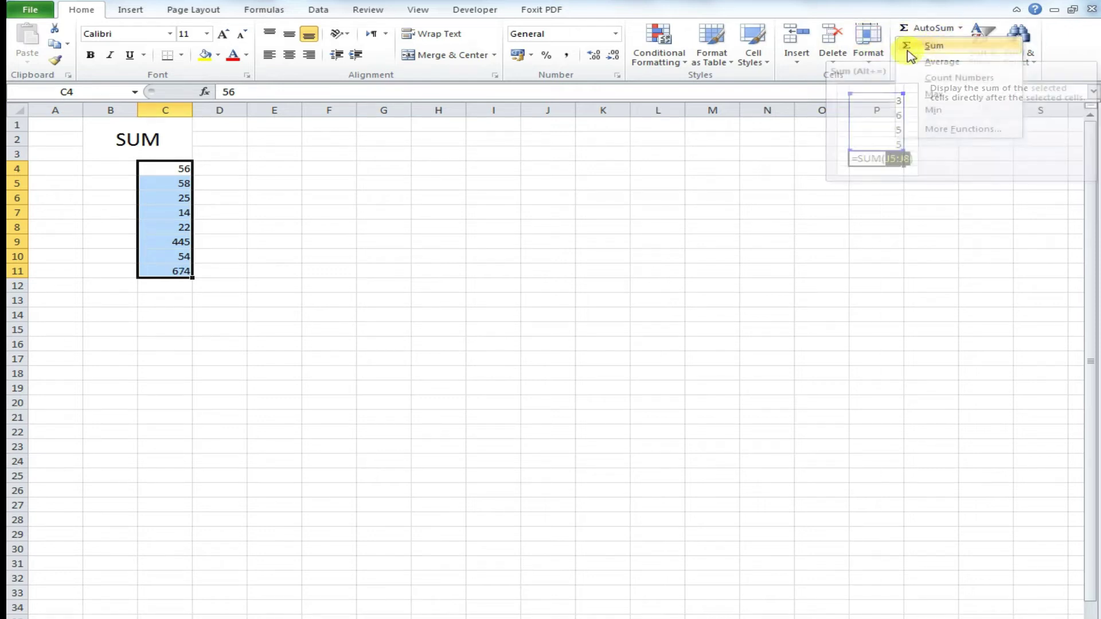
{"action": "left_click", "coordinate": [232, 285]}
{"action": "left_click", "coordinate": [111, 166]}
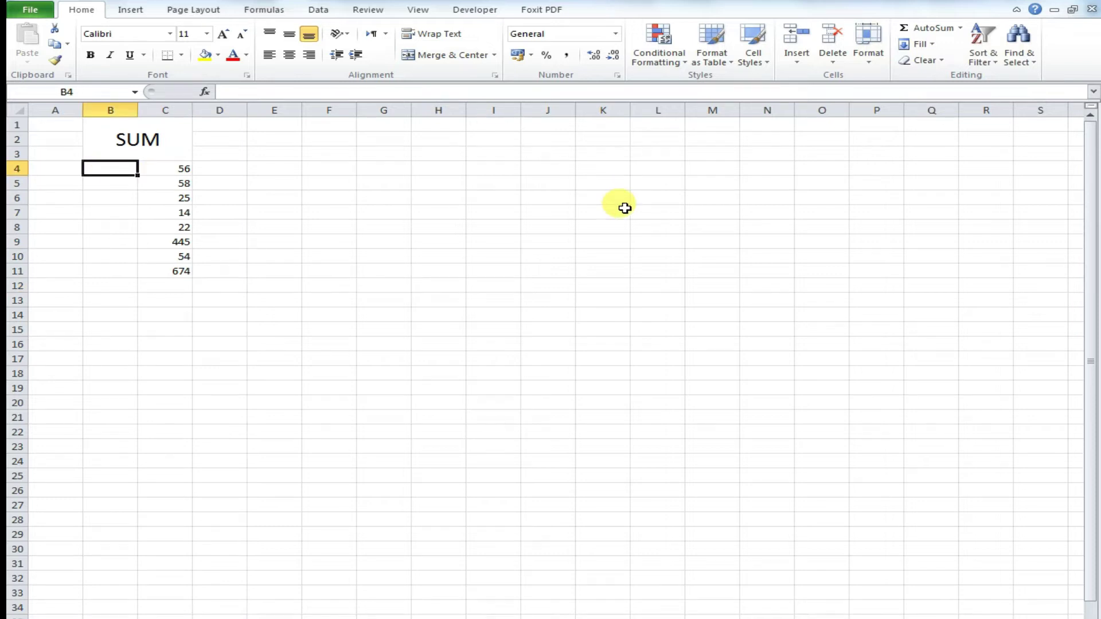
Label cell B4 'Step 1'.
{"action": "type", "text": "St"}
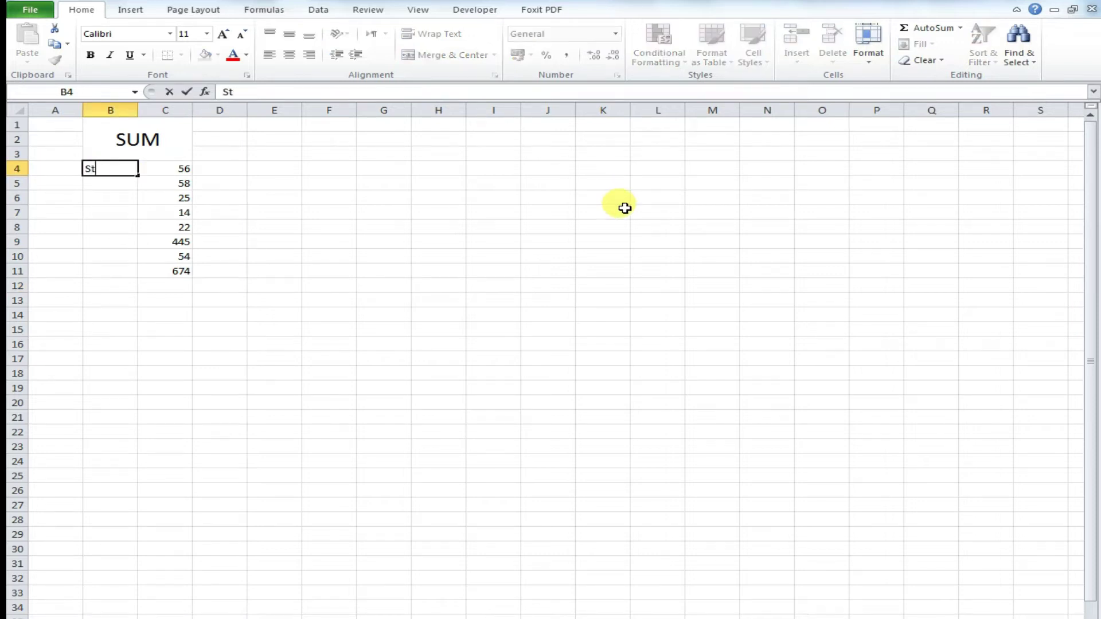
{"action": "key", "text": "Return"}
{"action": "key", "text": "Up"}
{"action": "key", "text": "Right"}
{"action": "key", "text": "Left"}
{"action": "key", "text": "shift+Right"}
{"action": "key", "text": "shift+Down"}
{"action": "key", "text": "ctrl+shift+Down"}
{"action": "key", "text": "shift+BackSpace"}
Label cell E4 'Step 2'.
{"action": "key", "text": "Right"}
{"action": "key", "text": "Right"}
{"action": "key", "text": "Right"}
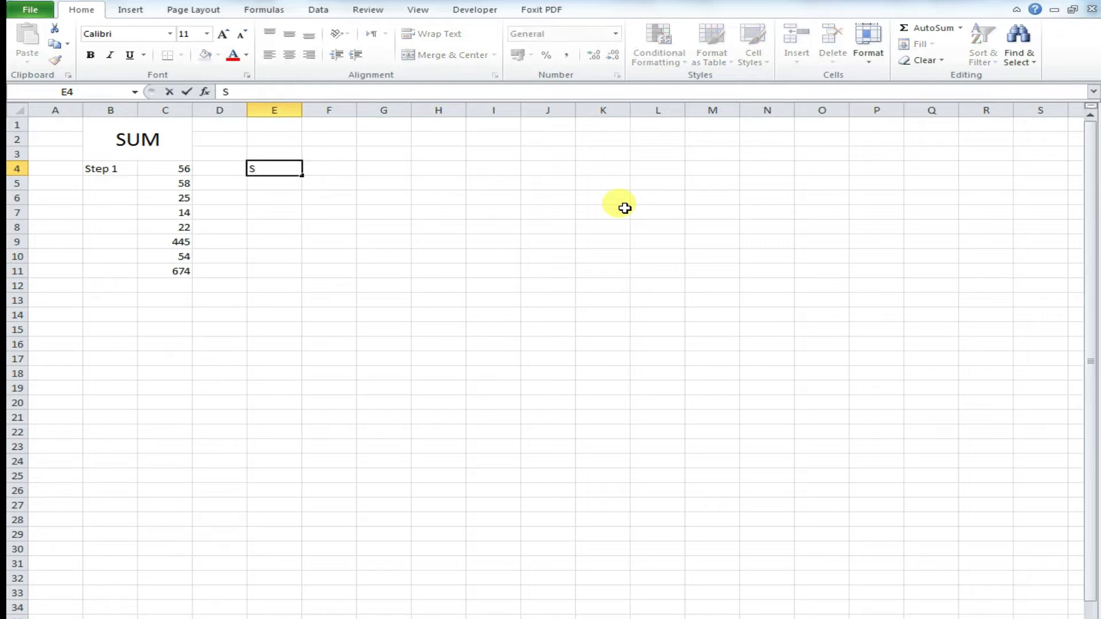
{"action": "key", "text": "Return"}
{"action": "key", "text": "Up"}
{"action": "key", "text": "Right"}
Enter =45+14+2536 in F4, showing 2639.
{"action": "type", "text": "="}
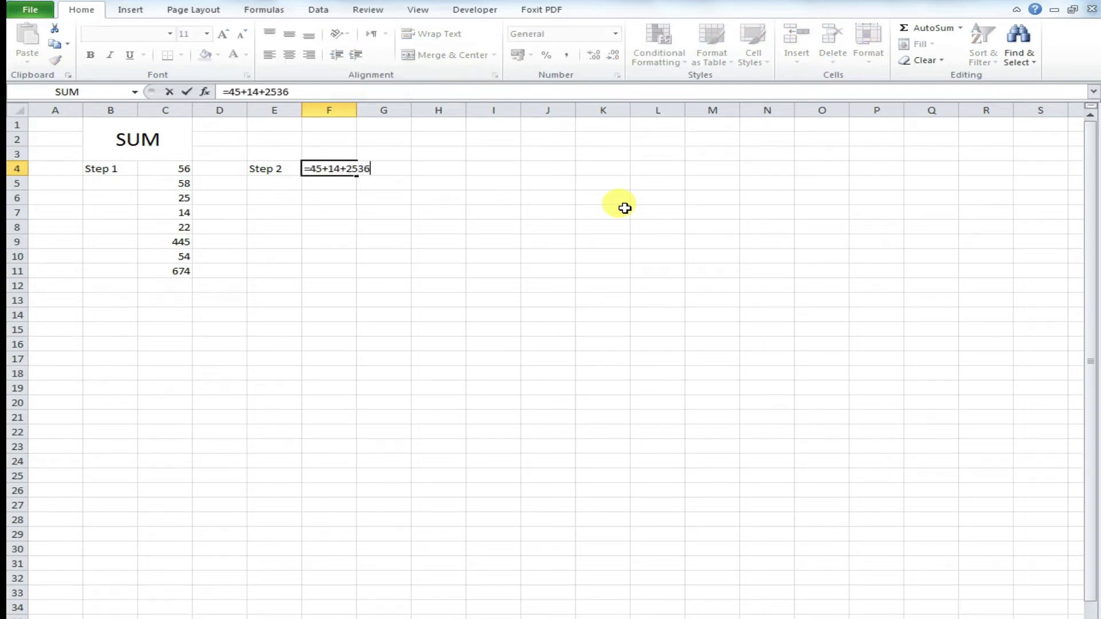
{"action": "key", "text": "Return"}
{"action": "key", "text": "Up"}
{"action": "key", "text": "Right"}
{"action": "key", "text": "Left"}
{"action": "key", "text": "Left"}
{"action": "key", "text": "Up"}
{"action": "key", "text": "Left"}
{"action": "key", "text": "Left"}
Re-merge the SUM heading so it spans B1:F3, centred.
{"action": "key", "text": "shift+Right"}
{"action": "key", "text": "shift+Right"}
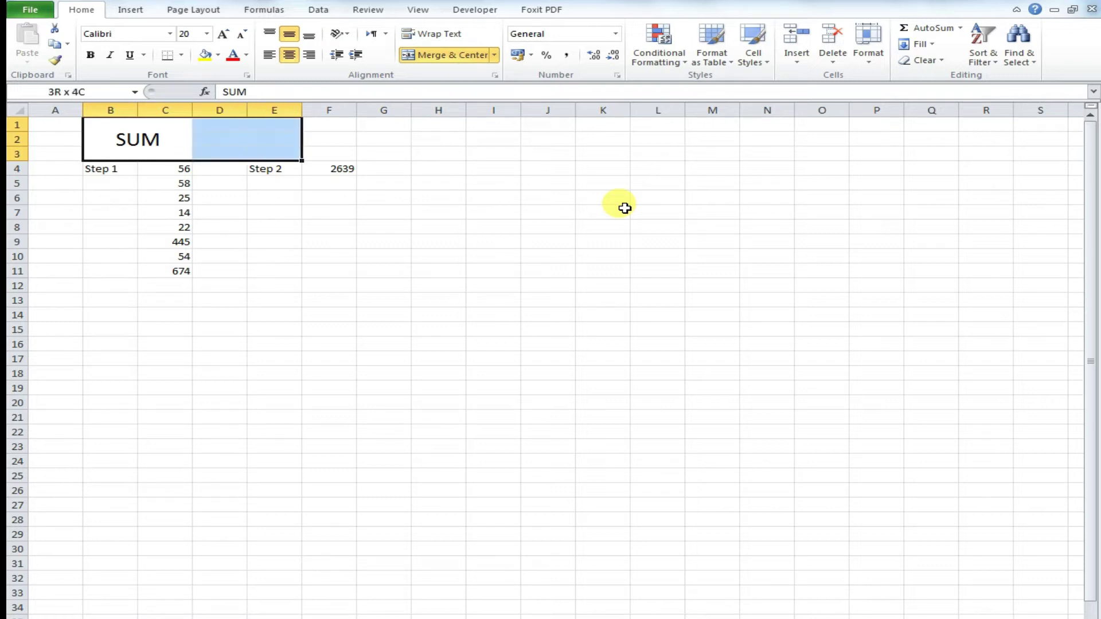
{"action": "key", "text": "shift+Right"}
{"action": "left_click", "coordinate": [434, 55]}
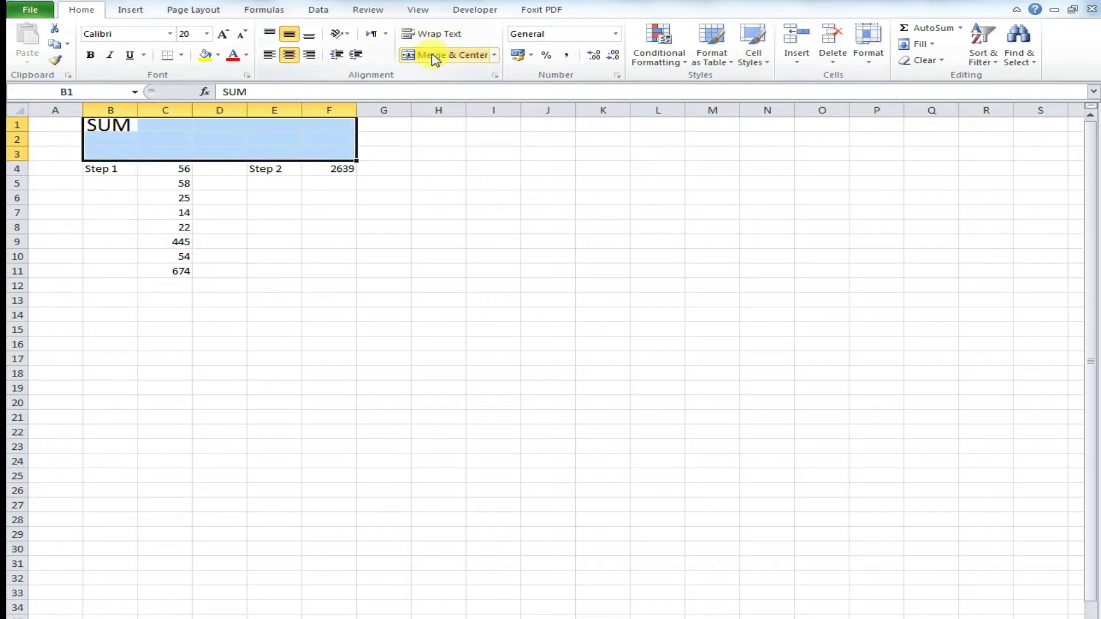
{"action": "left_click", "coordinate": [548, 344]}
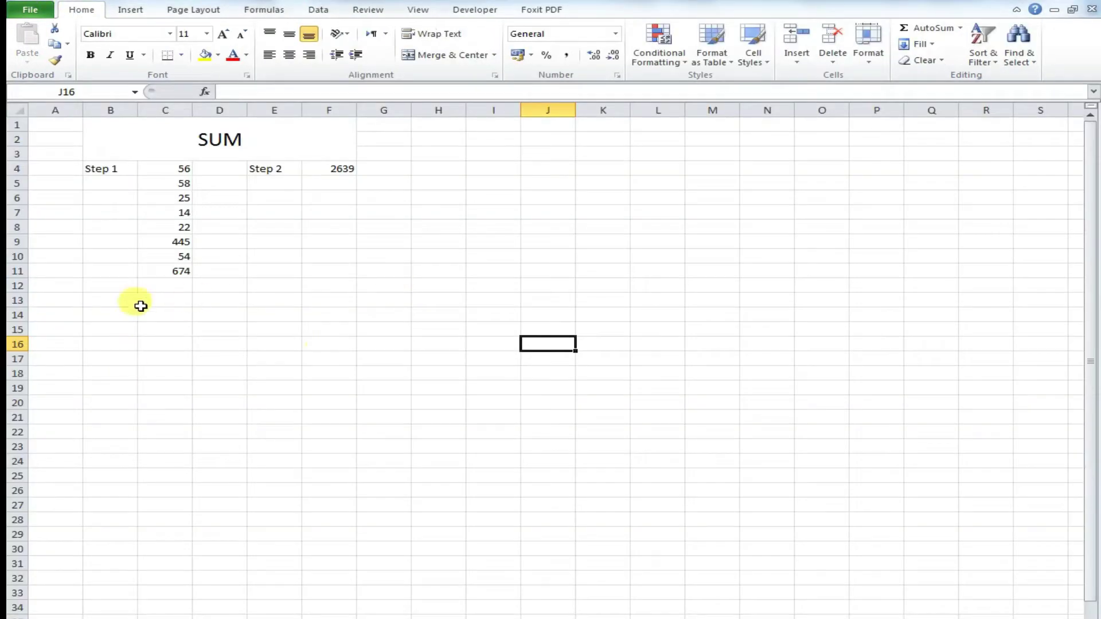
Merge and centre B13:F15 and enter the heading PRODUCT.
{"action": "mouse_move", "coordinate": [108, 301]}
{"action": "left_mouse_down"}
{"action": "mouse_move", "coordinate": [438, 332]}
{"action": "mouse_move", "coordinate": [353, 333]}
{"action": "left_mouse_up"}
{"action": "left_click", "coordinate": [431, 55]}
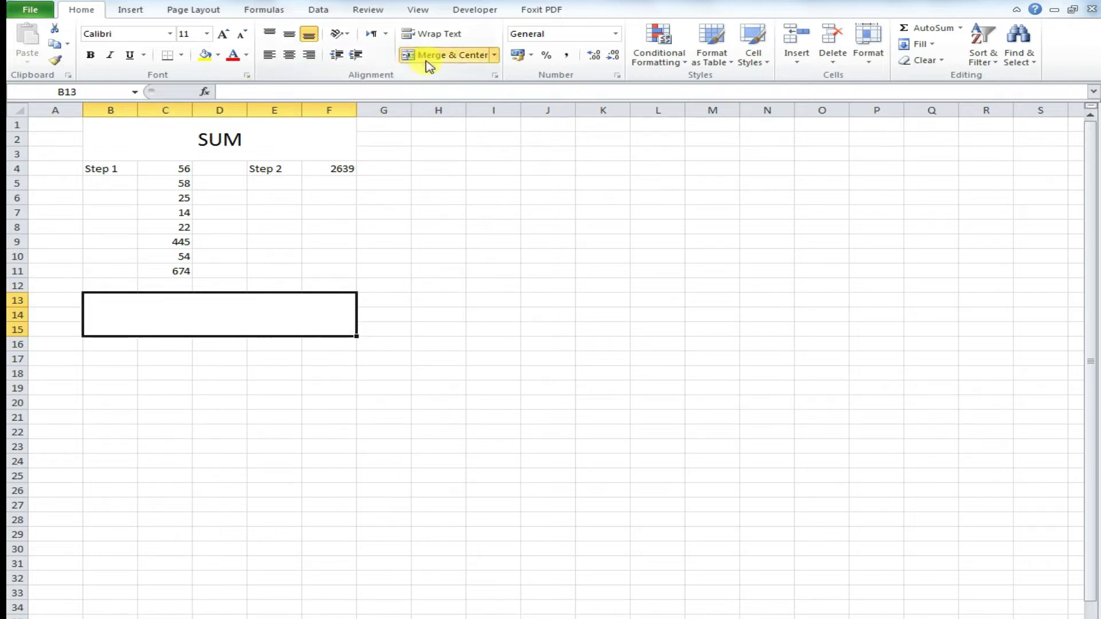
{"action": "type", "text": "PRODUCT , MINUS , DIVIDE"}
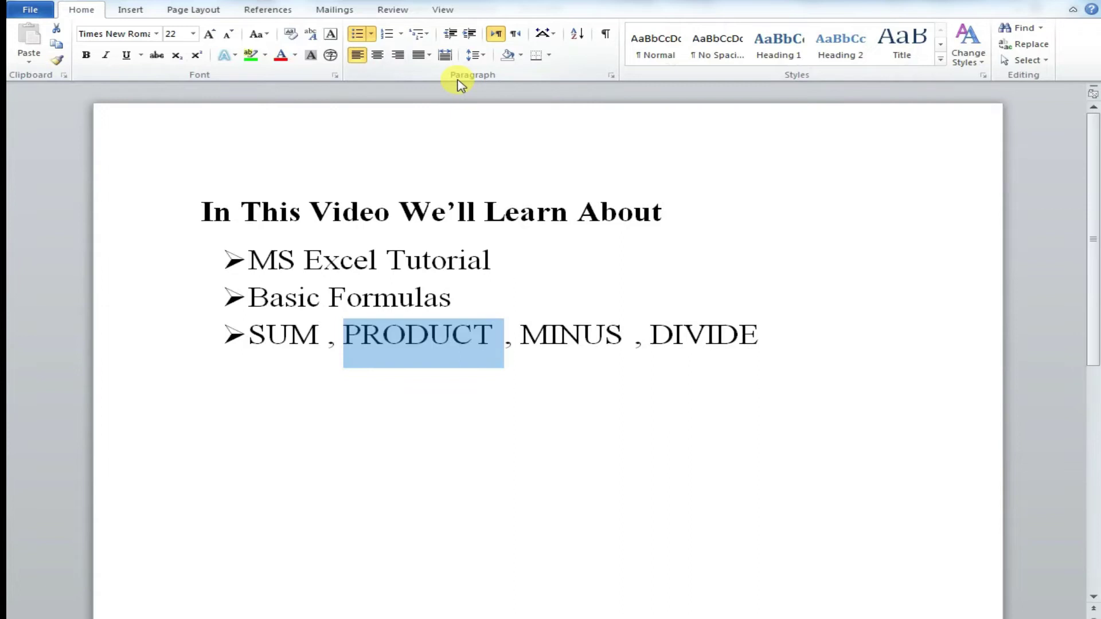
{"action": "key", "text": "alt+Tab"}
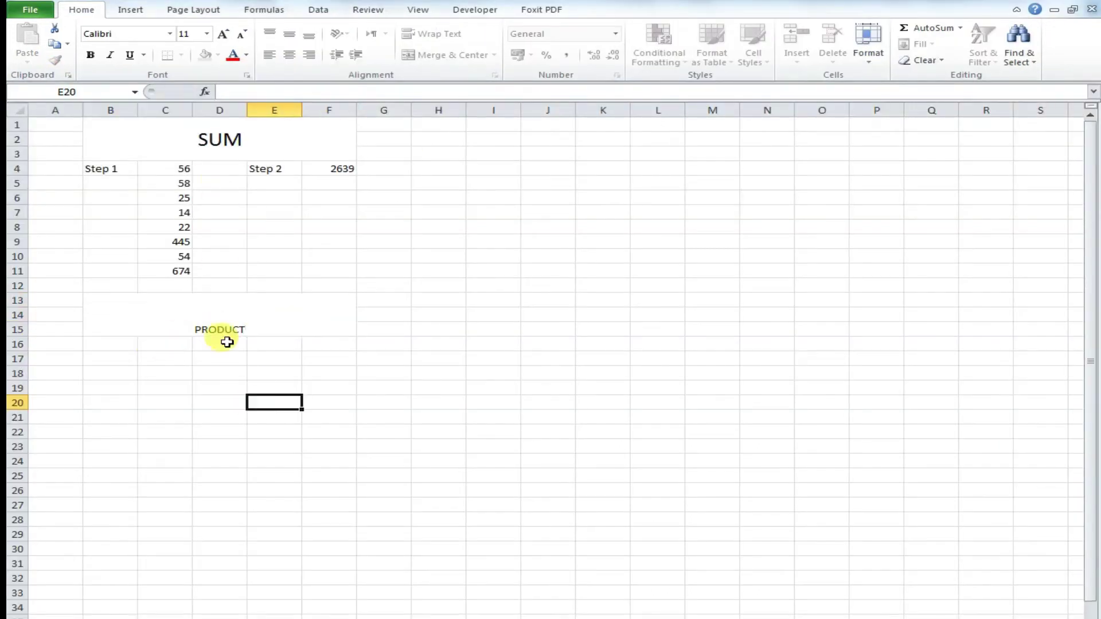
Enlarge the PRODUCT heading to 24 point and middle-align it vertically.
{"action": "left_click", "coordinate": [223, 330]}
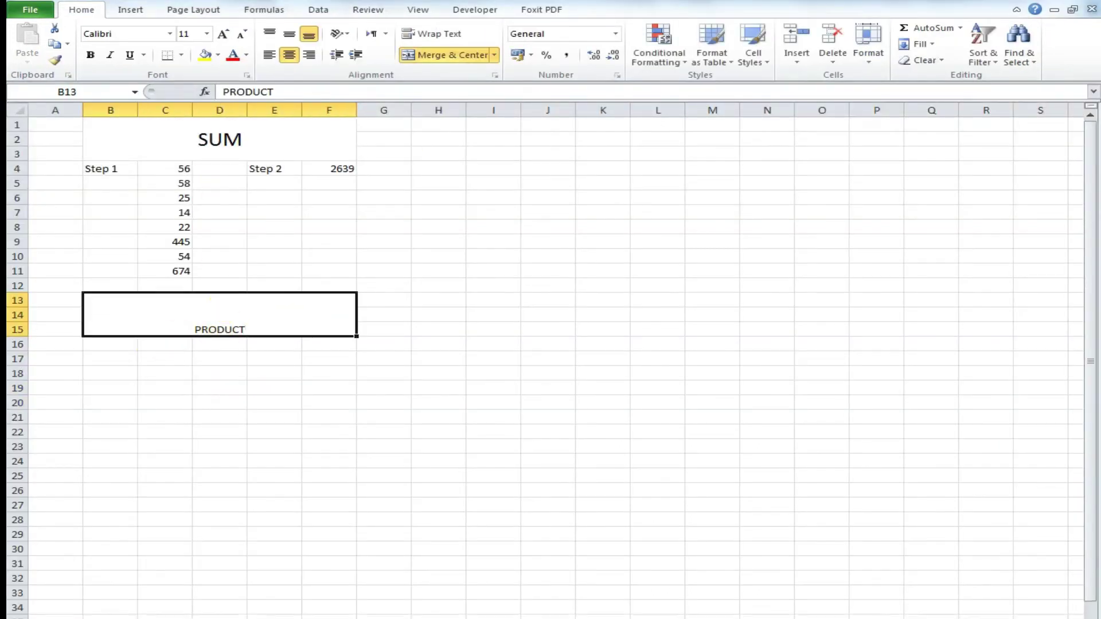
{"action": "double_click", "coordinate": [223, 35]}
{"action": "triple_click", "coordinate": [223, 36]}
{"action": "double_click", "coordinate": [224, 35]}
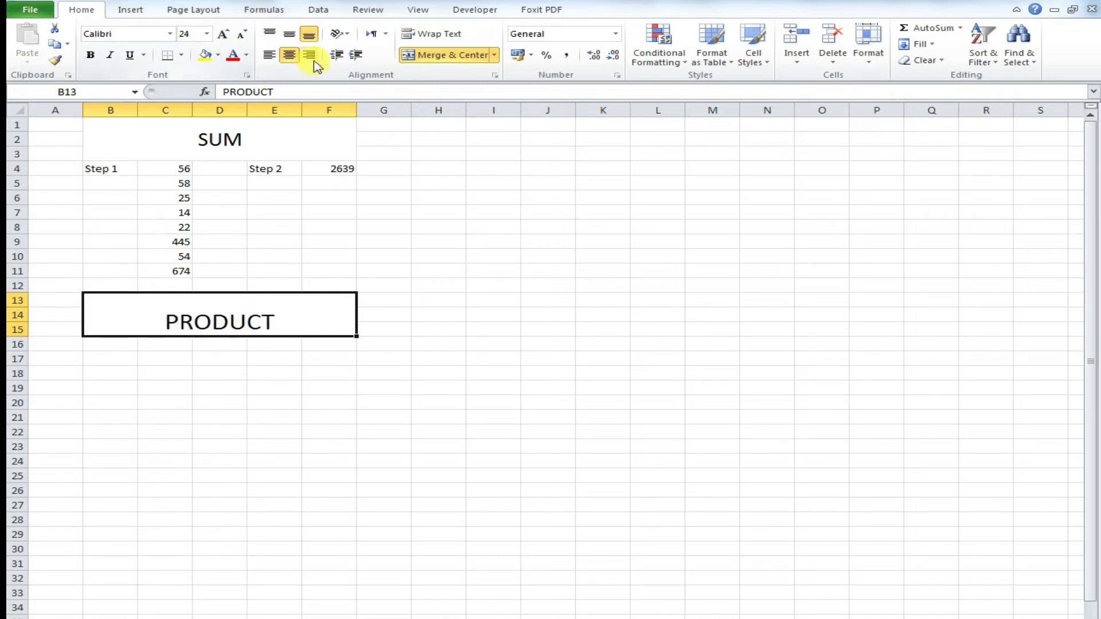
{"action": "left_click", "coordinate": [289, 35]}
{"action": "left_click", "coordinate": [476, 271]}
{"action": "left_click", "coordinate": [148, 352]}
{"action": "left_click", "coordinate": [195, 345]}
Enter =45*10 in C16, giving 450.
{"action": "left_click", "coordinate": [123, 347]}
{"action": "key", "text": "Right"}
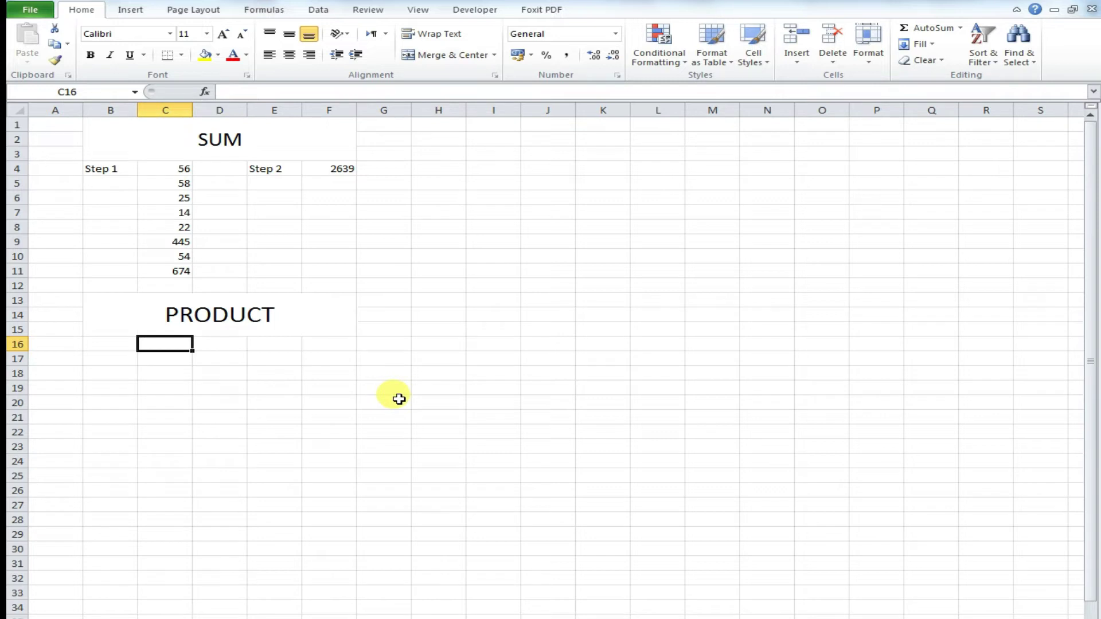
{"action": "type", "text": "=45"}
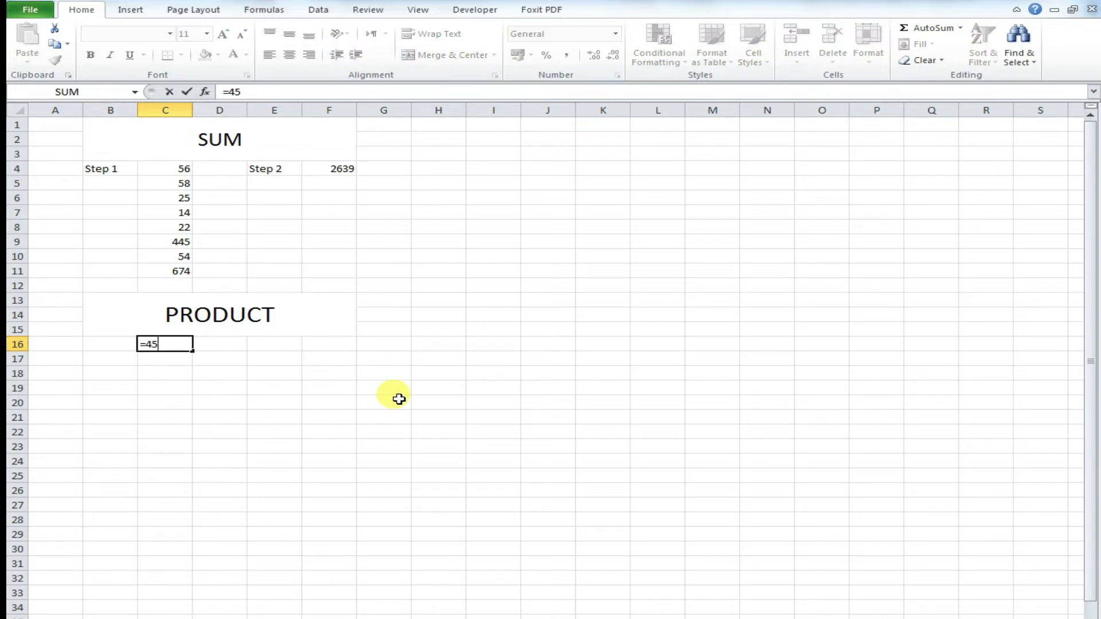
{"action": "type", "text": "*10"}
{"action": "key", "text": "Return"}
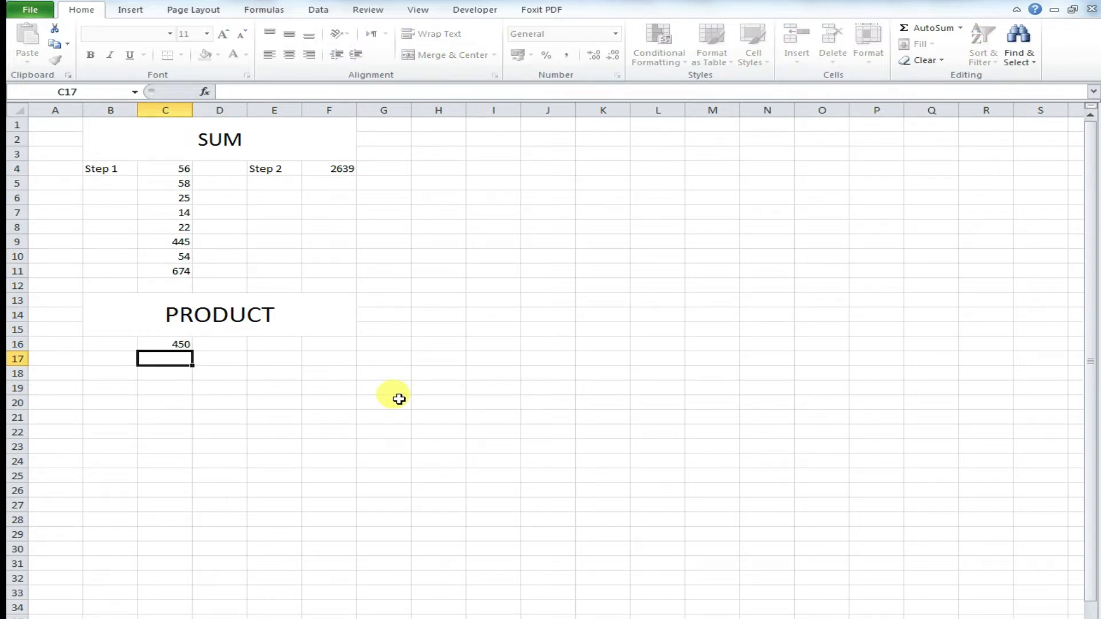
{"action": "key", "text": "Up"}
{"action": "key", "text": "Right"}
{"action": "key", "text": "Left"}
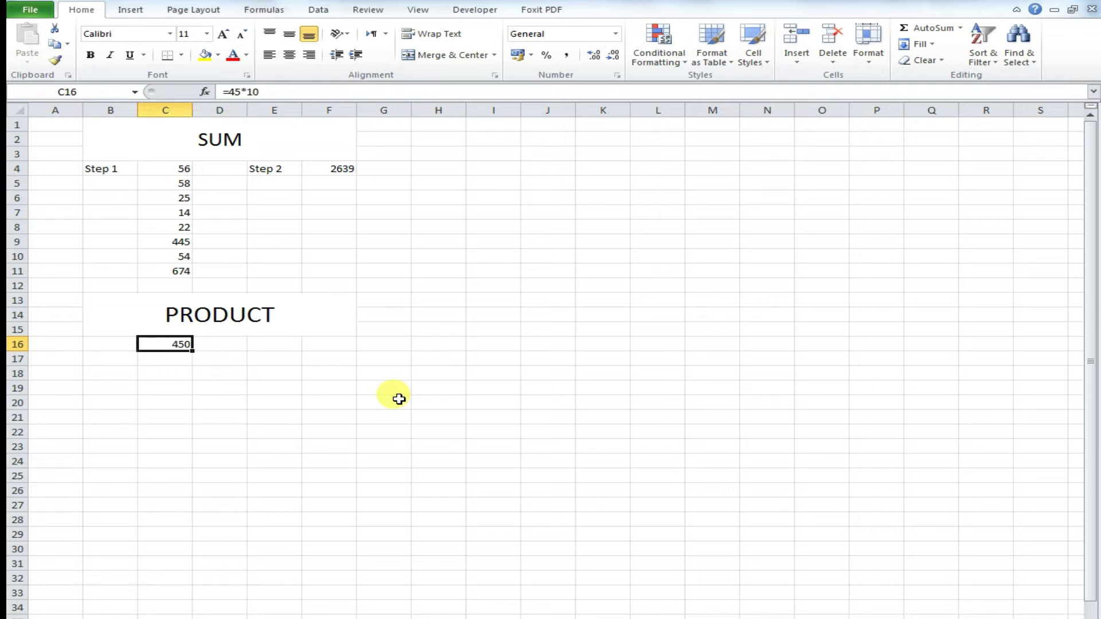
Label B16 'Step 1' and E16 'Step 2'.
{"action": "key", "text": "Left"}
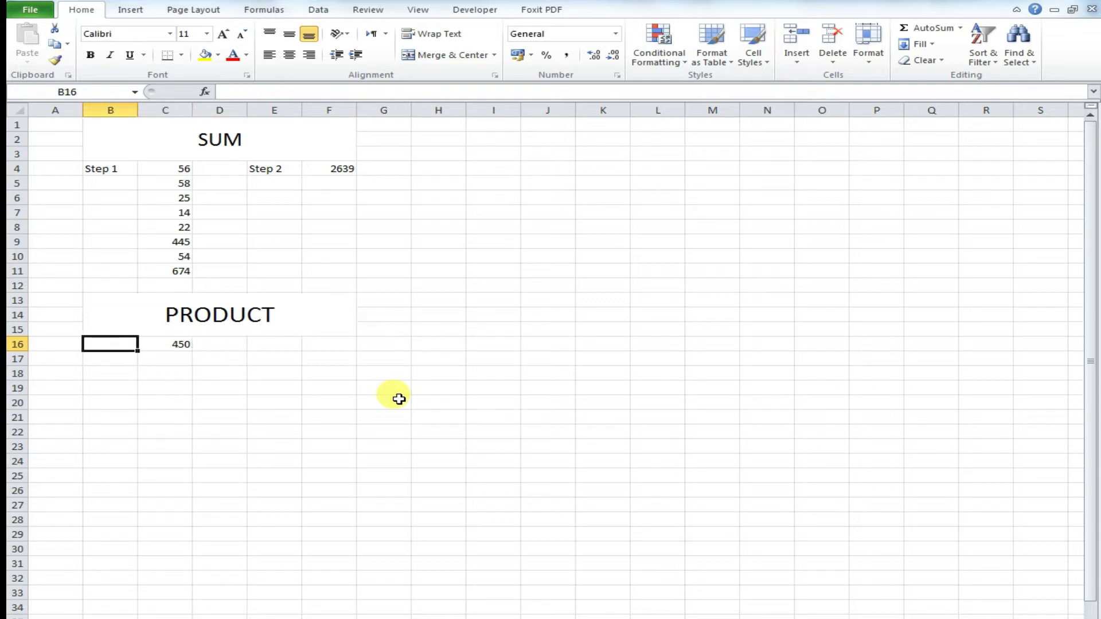
{"action": "type", "text": "sTEP"}
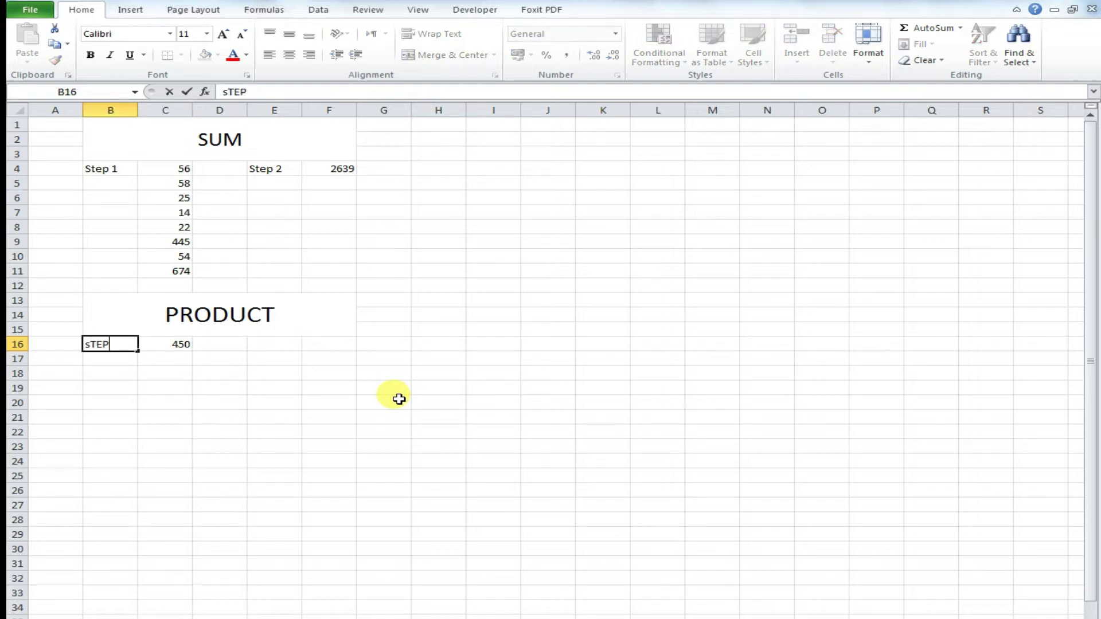
{"action": "key", "text": "Return"}
{"action": "key", "text": "Up"}
{"action": "key", "text": "Right"}
{"action": "key", "text": "Right"}
{"action": "key", "text": "Right"}
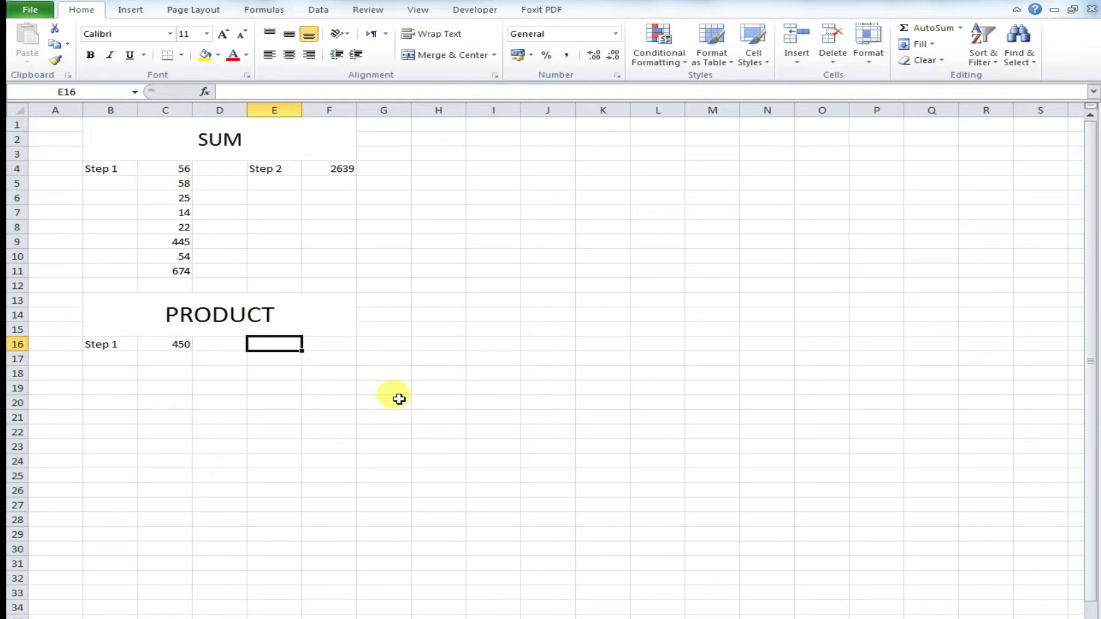
{"action": "type", "text": "Step 2"}
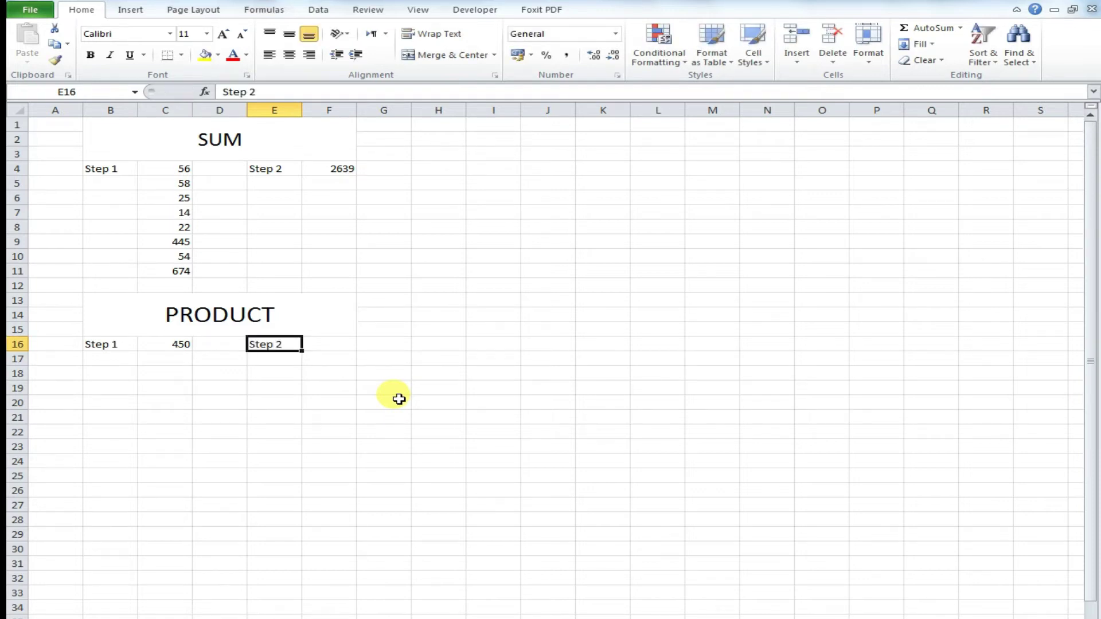
{"action": "key", "text": "Right"}
Enter 45, 54 and 44 in F16, G16 and H16.
{"action": "type", "text": "45"}
{"action": "key", "text": "Return"}
{"action": "key", "text": "Up"}
{"action": "key", "text": "Right"}
{"action": "type", "text": "5"}
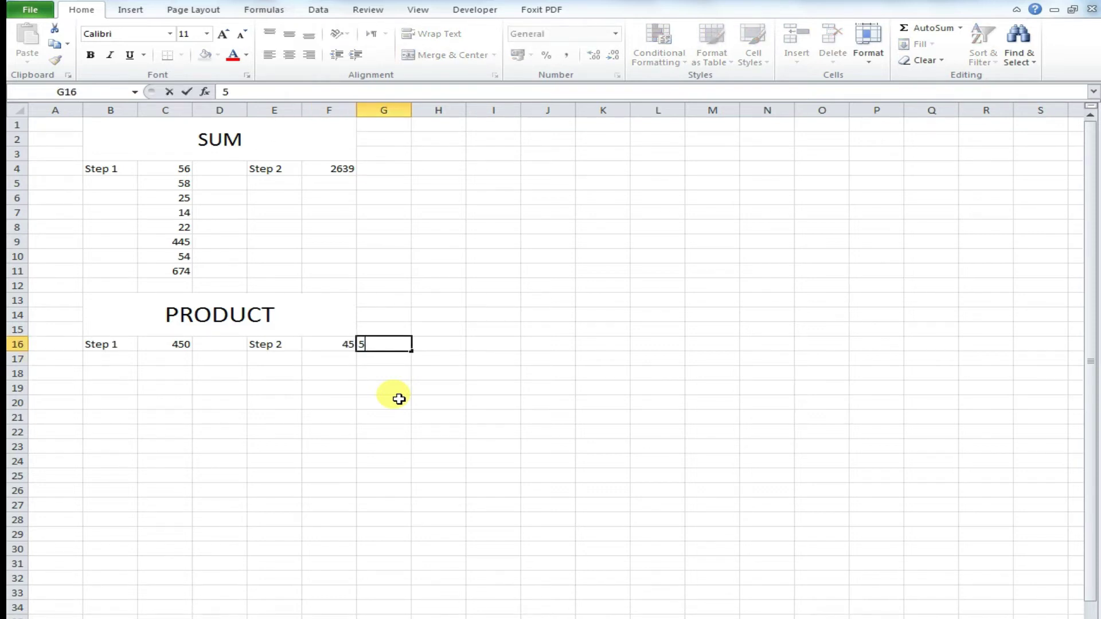
{"action": "key", "text": "Return"}
{"action": "key", "text": "Right"}
{"action": "key", "text": "Up"}
{"action": "type", "text": "44"}
{"action": "key", "text": "Return"}
{"action": "key", "text": "Right"}
{"action": "key", "text": "Up"}
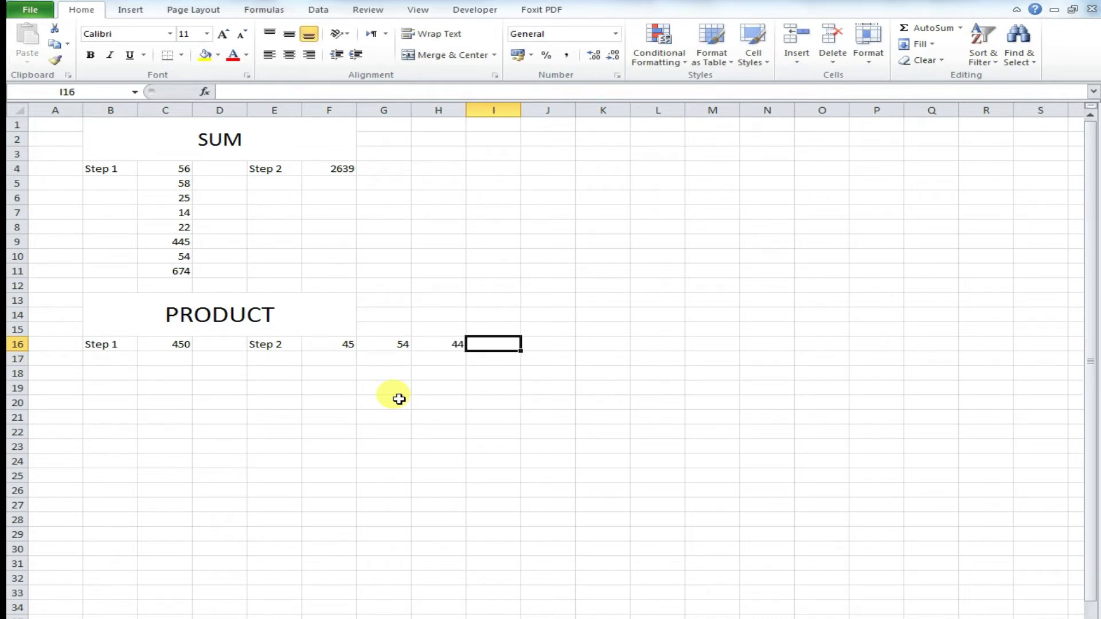
Type the label Answer in F18 and select G18:H18.
{"action": "key", "text": "Down"}
{"action": "key", "text": "Left"}
{"action": "key", "text": "Down"}
{"action": "key", "text": "Left"}
{"action": "key", "text": "Left"}
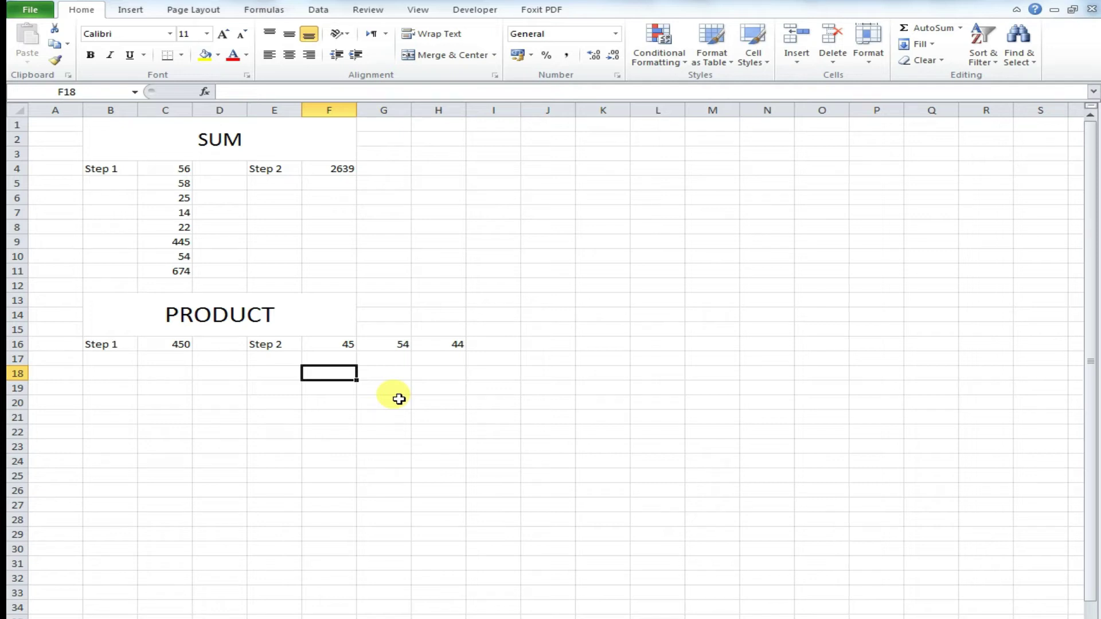
{"action": "type", "text": "Answer"}
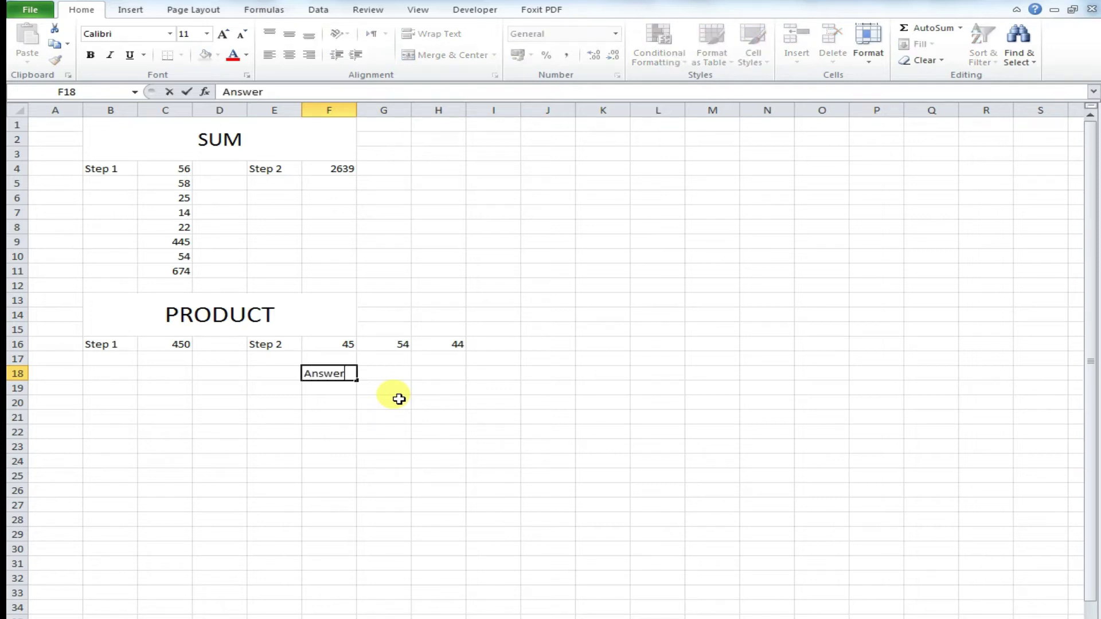
{"action": "key", "text": "Tab"}
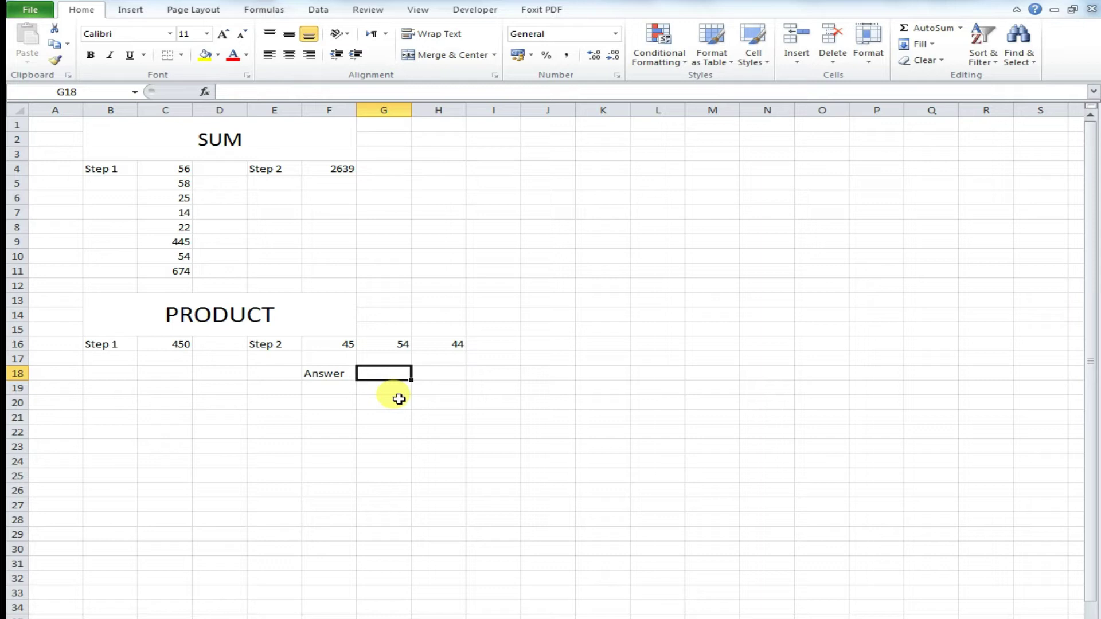
{"action": "key", "text": "shift+Right"}
Merge G18:H18 and enter =F16*G16*H16 there, showing 106920.
{"action": "left_click", "coordinate": [448, 55]}
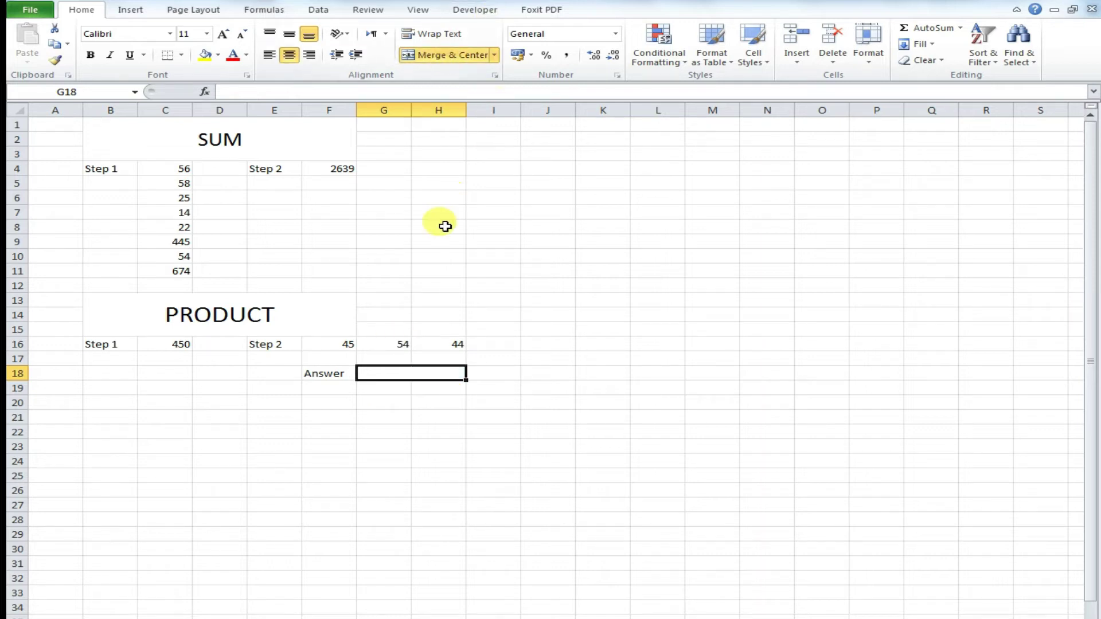
{"action": "type", "text": "="}
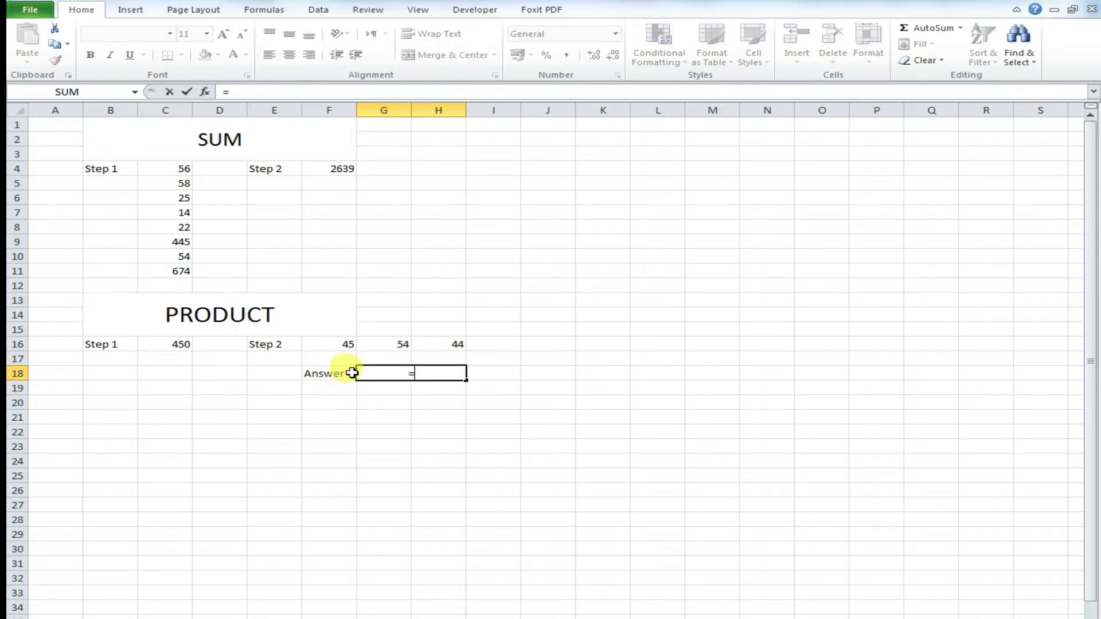
{"action": "left_click", "coordinate": [342, 348]}
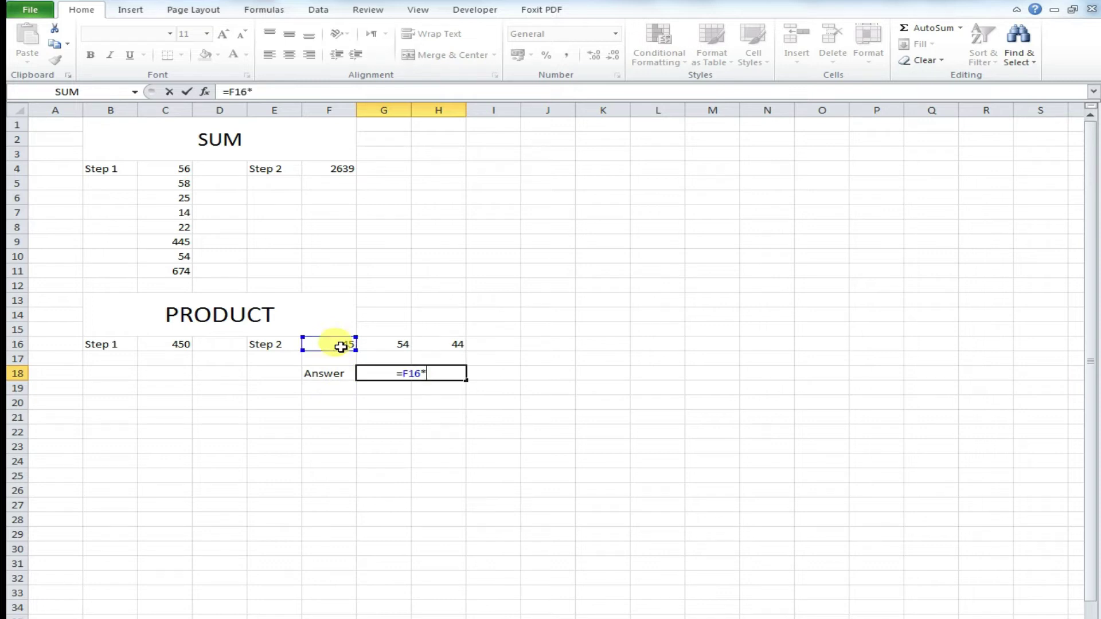
{"action": "left_click", "coordinate": [390, 345]}
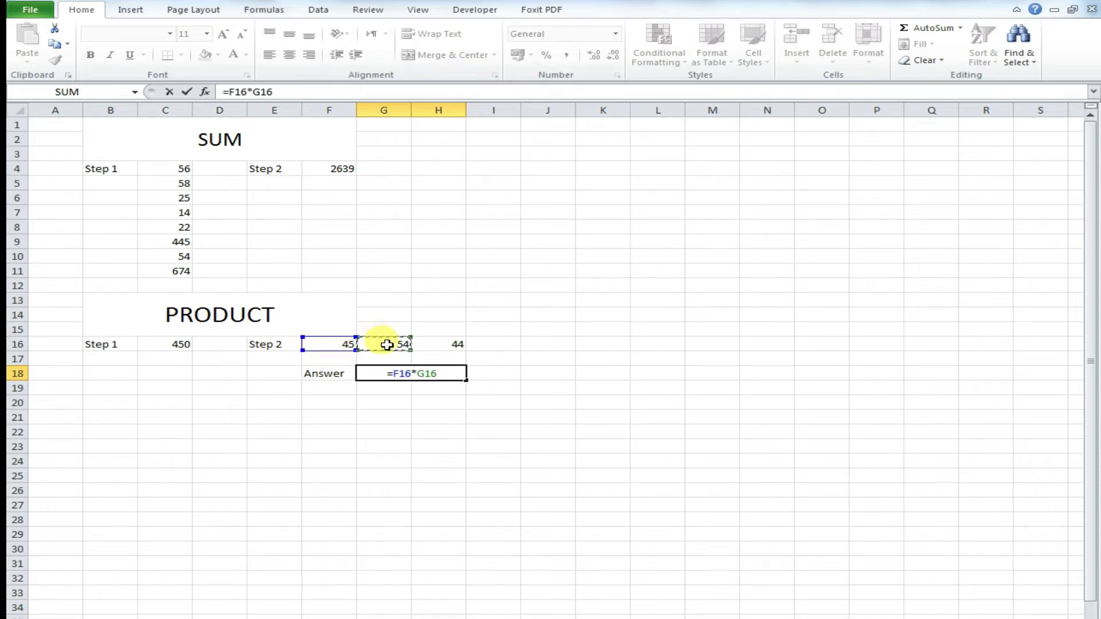
{"action": "left_click", "coordinate": [456, 343]}
{"action": "key", "text": "Return"}
{"action": "key", "text": "Up"}
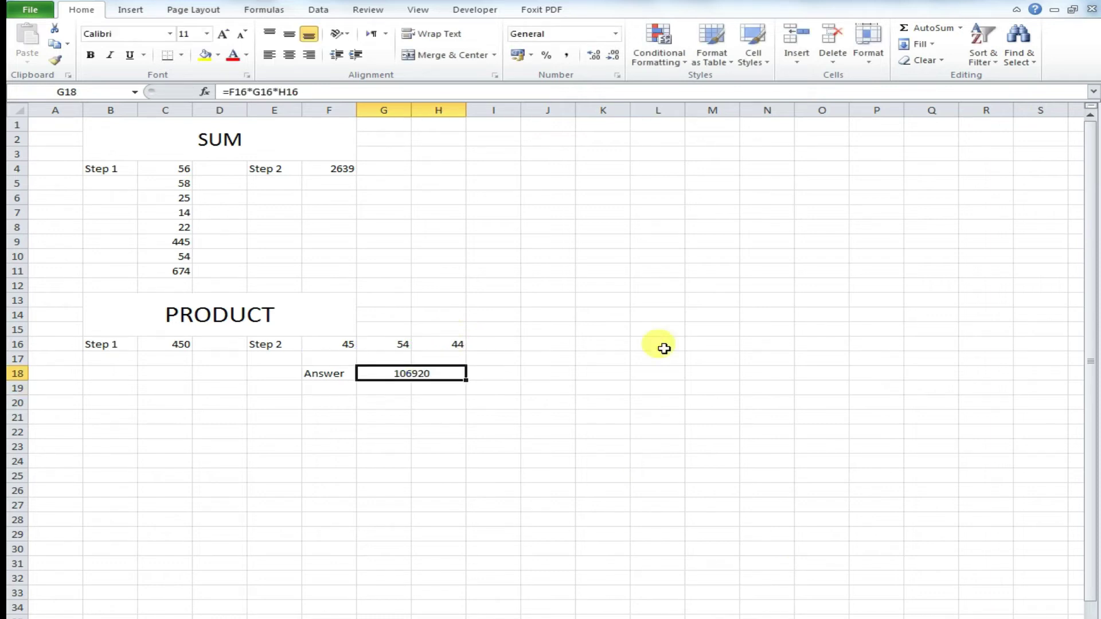
{"action": "key", "text": "Left"}
{"action": "key", "text": "Left"}
{"action": "key", "text": "Up"}
{"action": "key", "text": "Up"}
{"action": "key", "text": "Up"}
{"action": "key", "text": "Up"}
{"action": "key", "text": "Up"}
{"action": "key", "text": "Up"}
{"action": "key", "text": "Up"}
{"action": "key", "text": "Up"}
{"action": "key", "text": "Up"}
{"action": "key", "text": "Up"}
{"action": "key", "text": "Up"}
{"action": "key", "text": "Up"}
{"action": "key", "text": "Right"}
{"action": "key", "text": "Right"}
{"action": "key", "text": "Right"}
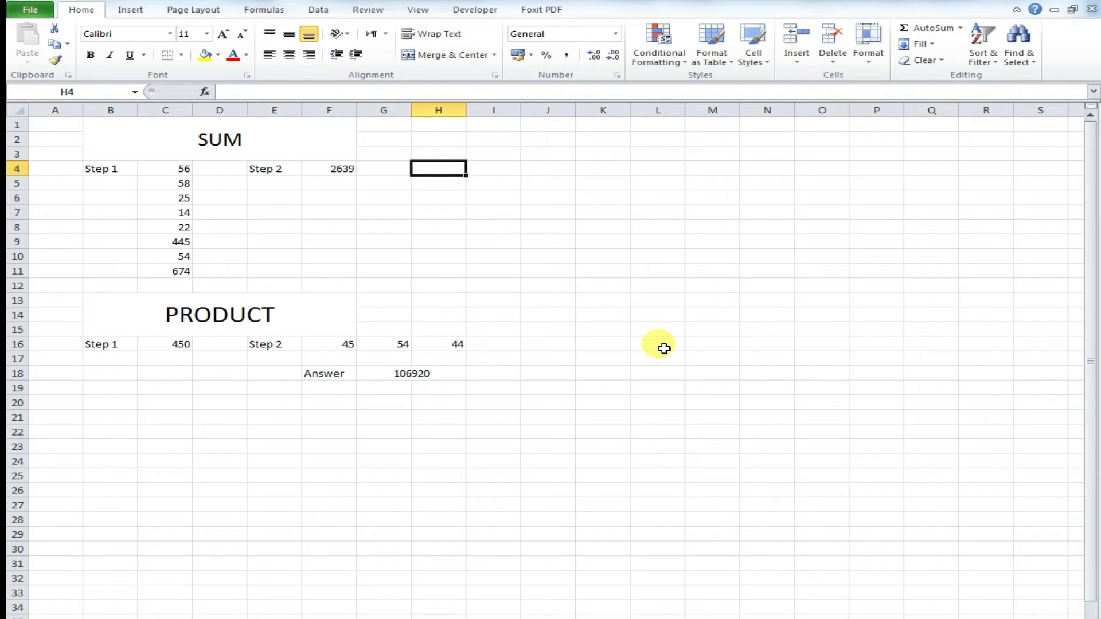
Label cell H4 'Step 3'.
{"action": "type", "text": "Step 1"}
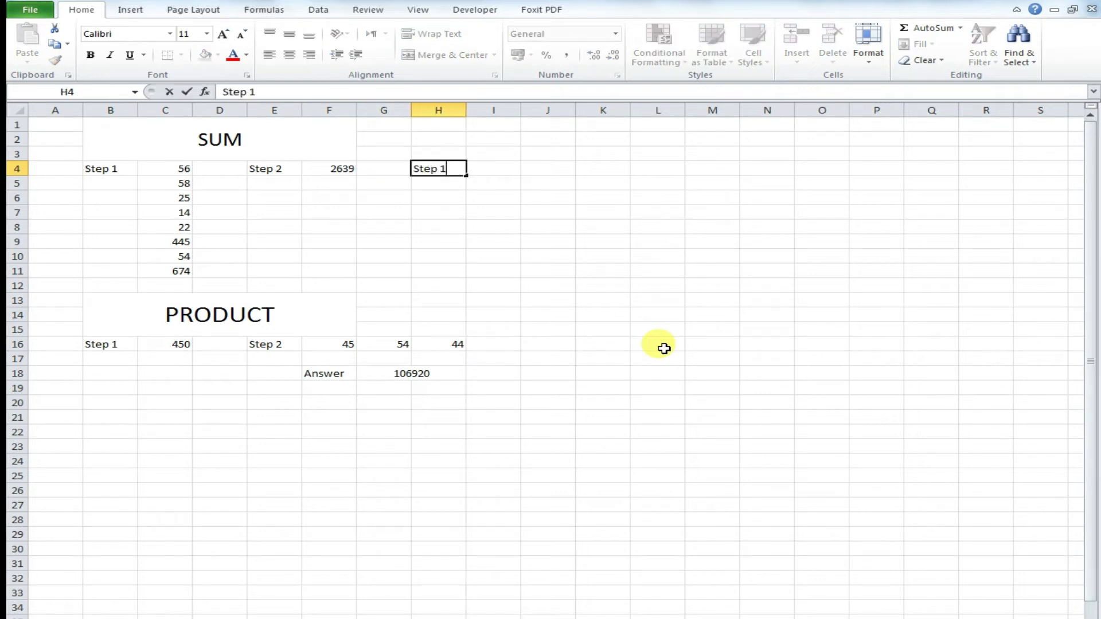
{"action": "key", "text": "Return"}
{"action": "key", "text": "Right"}
{"action": "key", "text": "Up"}
{"action": "key", "text": "Down"}
{"action": "key", "text": "Down"}
Copy 45, 54 and 44 from F16:H16 into I4:K4.
{"action": "key", "text": "Down"}
{"action": "key", "text": "Down"}
{"action": "key", "text": "Down"}
{"action": "key", "text": "Down"}
{"action": "key", "text": "Down"}
{"action": "key", "text": "Down"}
{"action": "key", "text": "Down"}
{"action": "key", "text": "Down"}
{"action": "key", "text": "Left"}
{"action": "key", "text": "shift+Left"}
{"action": "key", "text": "shift+Left"}
{"action": "key", "text": "ctrl+c"}
{"action": "key", "text": "Up"}
{"action": "key", "text": "Up"}
{"action": "key", "text": "Up"}
{"action": "key", "text": "Up"}
{"action": "key", "text": "Up"}
{"action": "key", "text": "Up"}
{"action": "key", "text": "Right"}
{"action": "key", "text": "Up"}
{"action": "key", "text": "Up"}
{"action": "key", "text": "ctrl+v"}
{"action": "key", "text": "Down"}
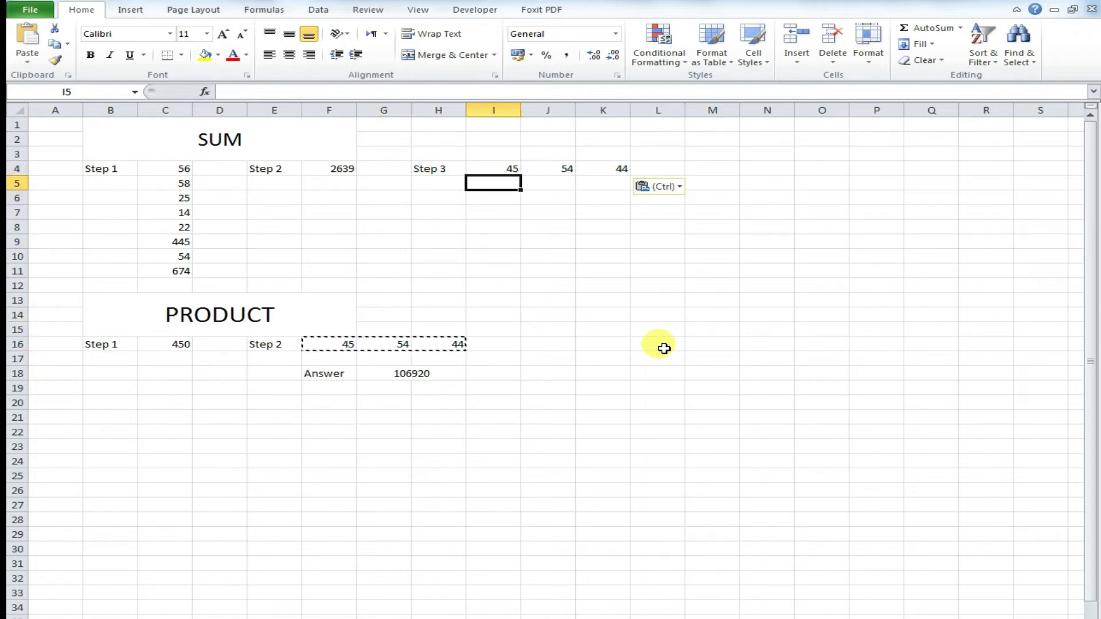
{"action": "key", "text": "Down"}
Label I6 'Answer' and merge and centre J6:K6.
{"action": "type", "text": "A"}
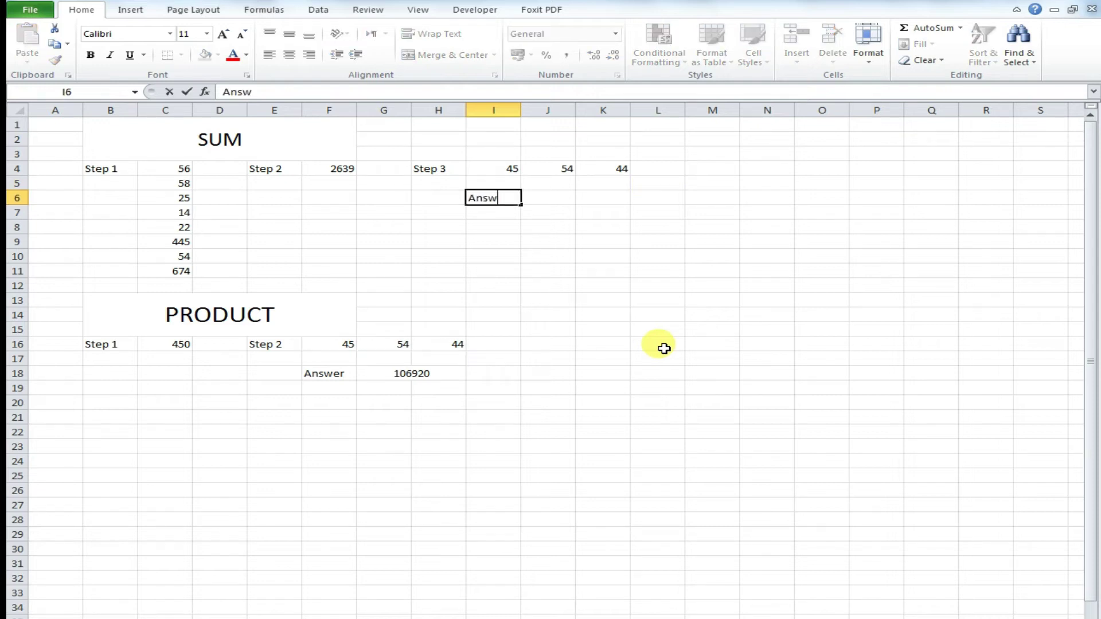
{"action": "key", "text": "Tab"}
{"action": "key", "text": "shift+Right"}
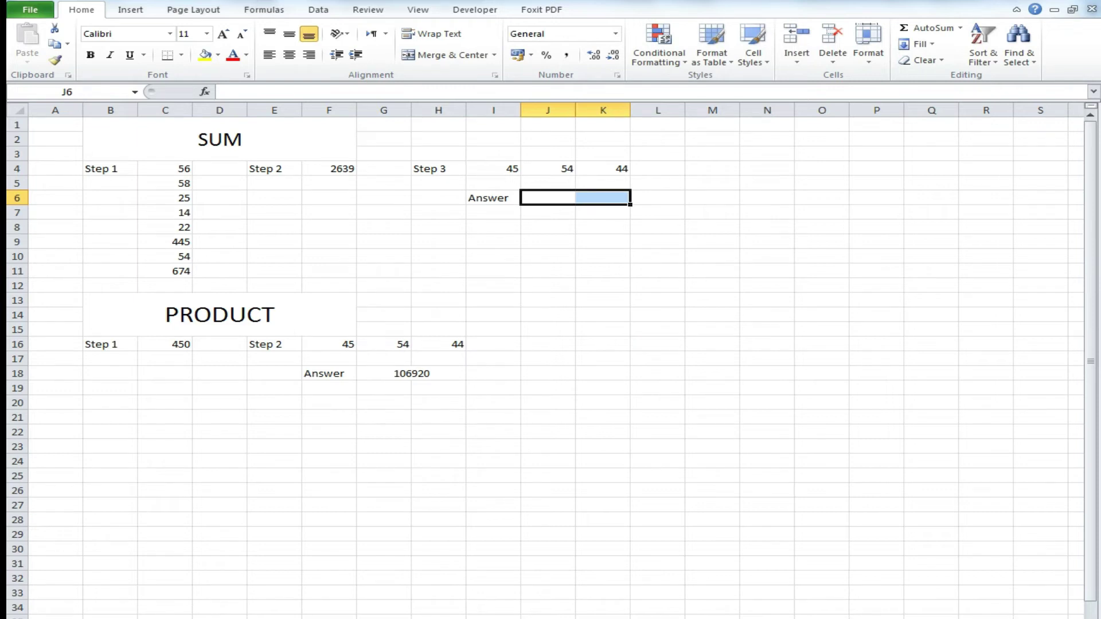
{"action": "left_click", "coordinate": [446, 54]}
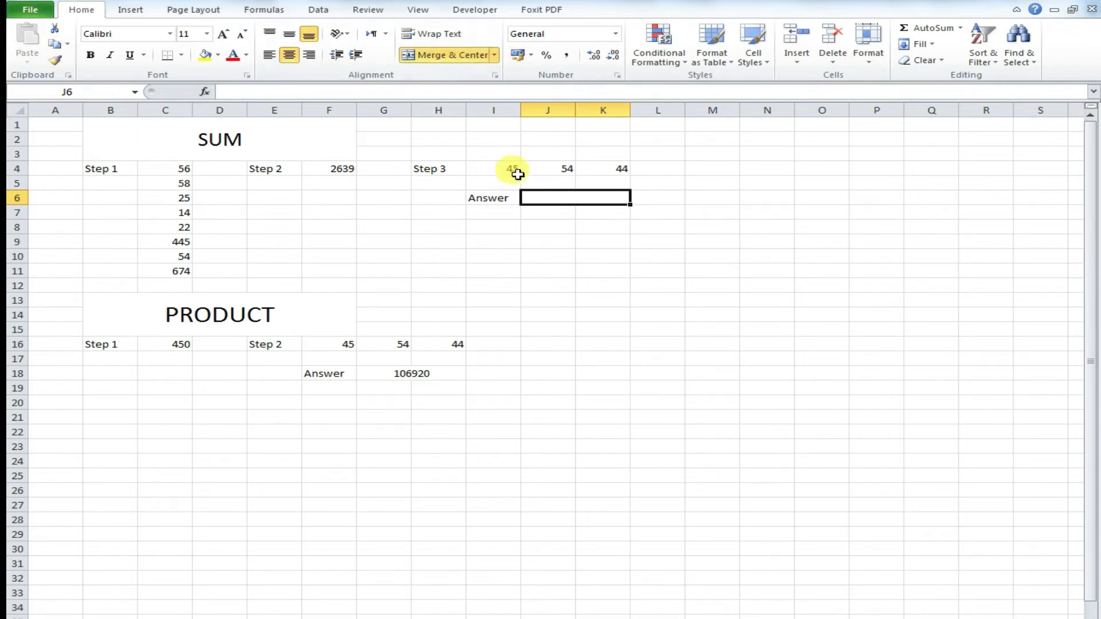
Enter =I4+J4+K4 in merged J6:K6 to show 143, then cancel the Save As dialog.
{"action": "type", "text": "="}
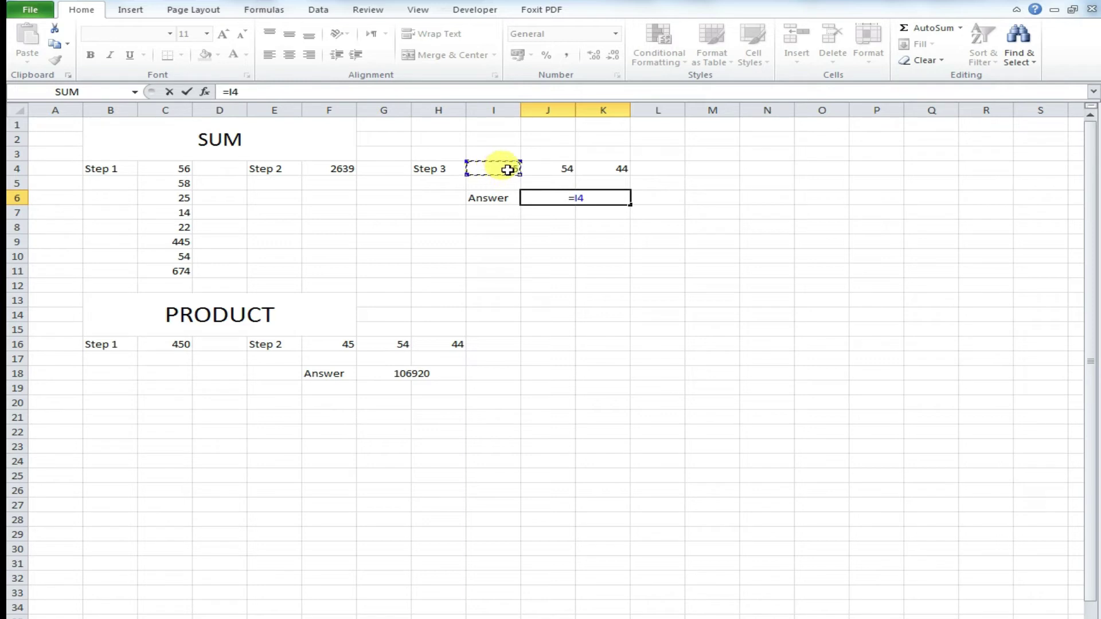
{"action": "left_click", "coordinate": [557, 169]}
{"action": "type", "text": "+"}
{"action": "left_click", "coordinate": [620, 166]}
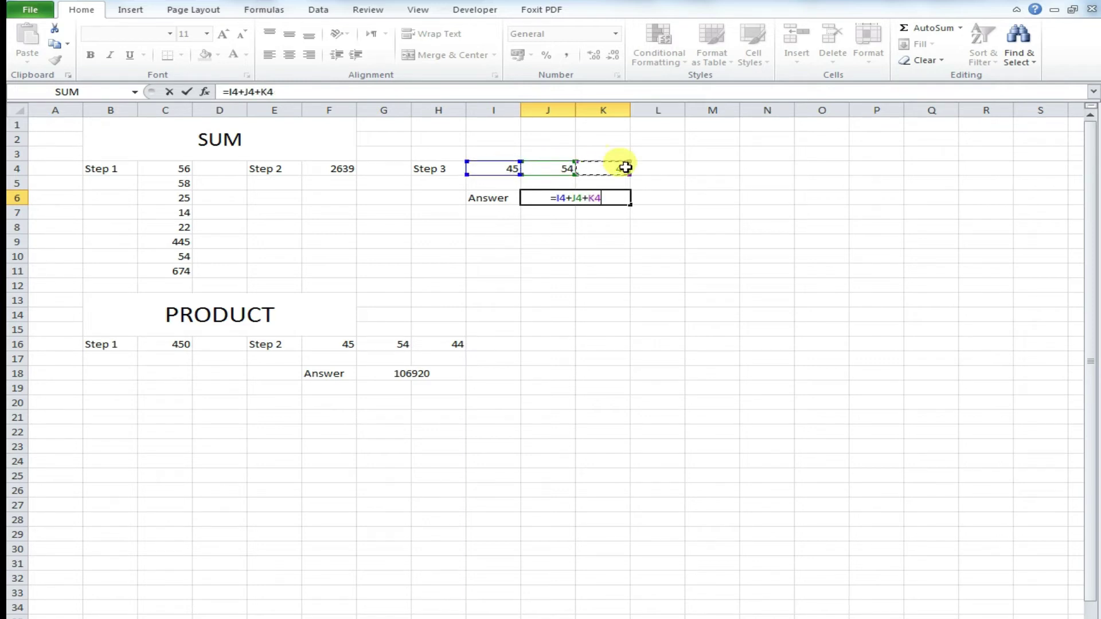
{"action": "key", "text": "Return"}
{"action": "key", "text": "ctrl+s"}
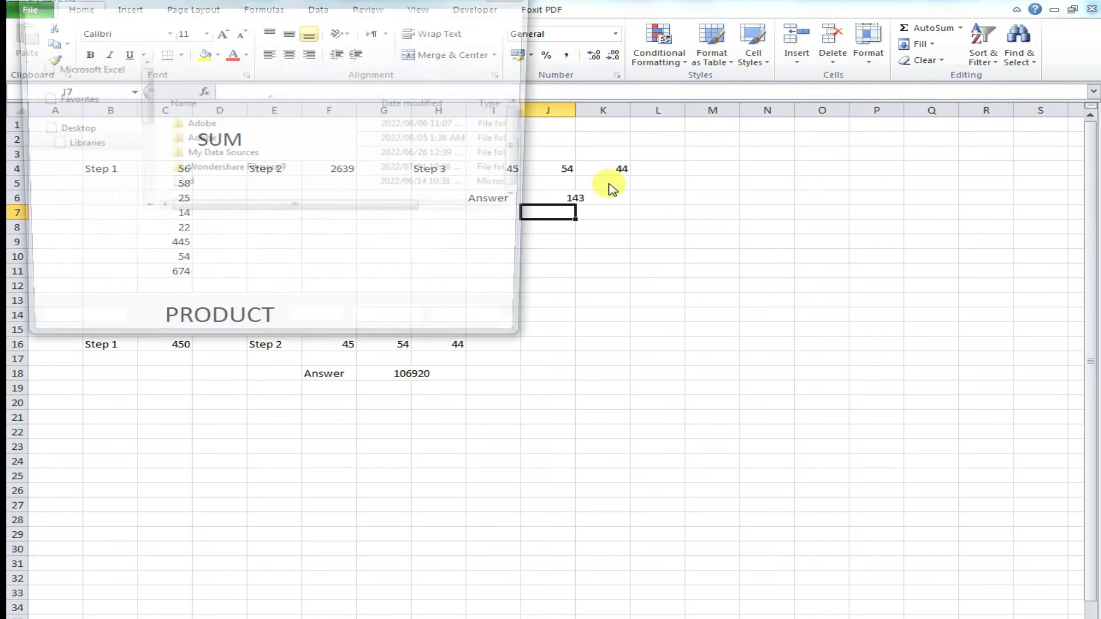
{"action": "key", "text": "Escape"}
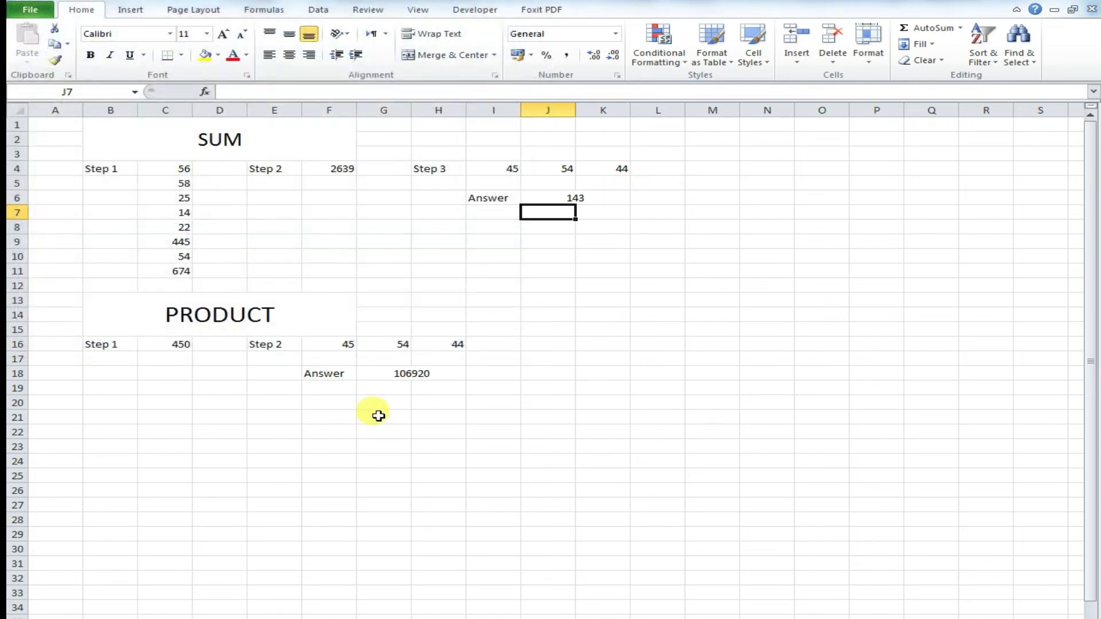
Copy the PRODUCT header to B21 and rename it MINUS using the word from the Word list.
{"action": "left_click", "coordinate": [165, 401]}
{"action": "left_click", "coordinate": [112, 317]}
{"action": "key", "text": "ctrl+c"}
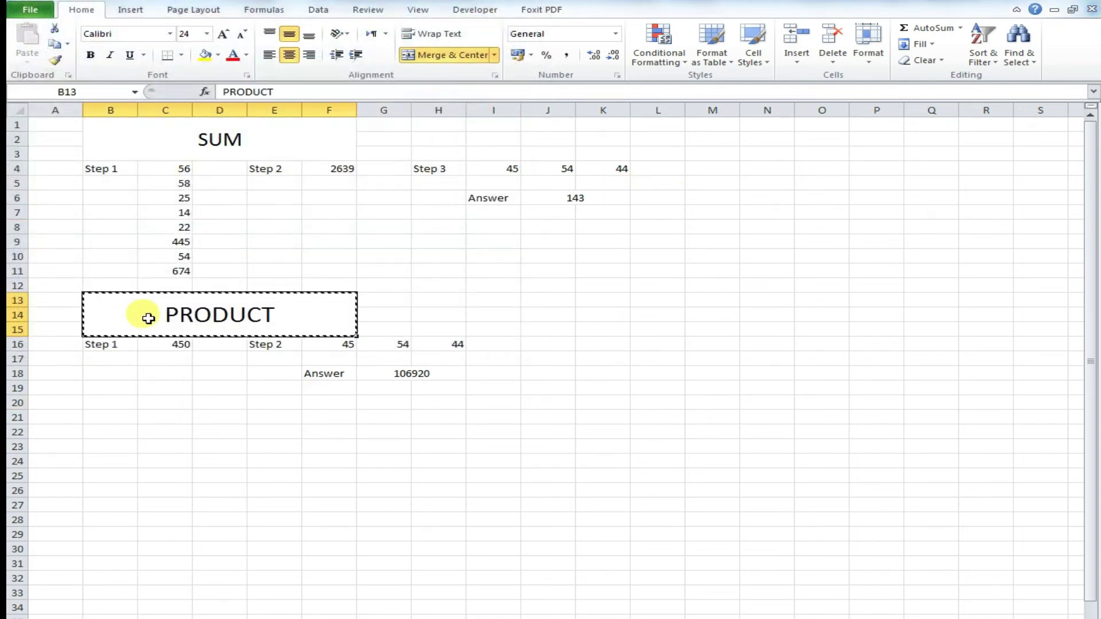
{"action": "left_click", "coordinate": [114, 421]}
{"action": "key", "text": "ctrl+v"}
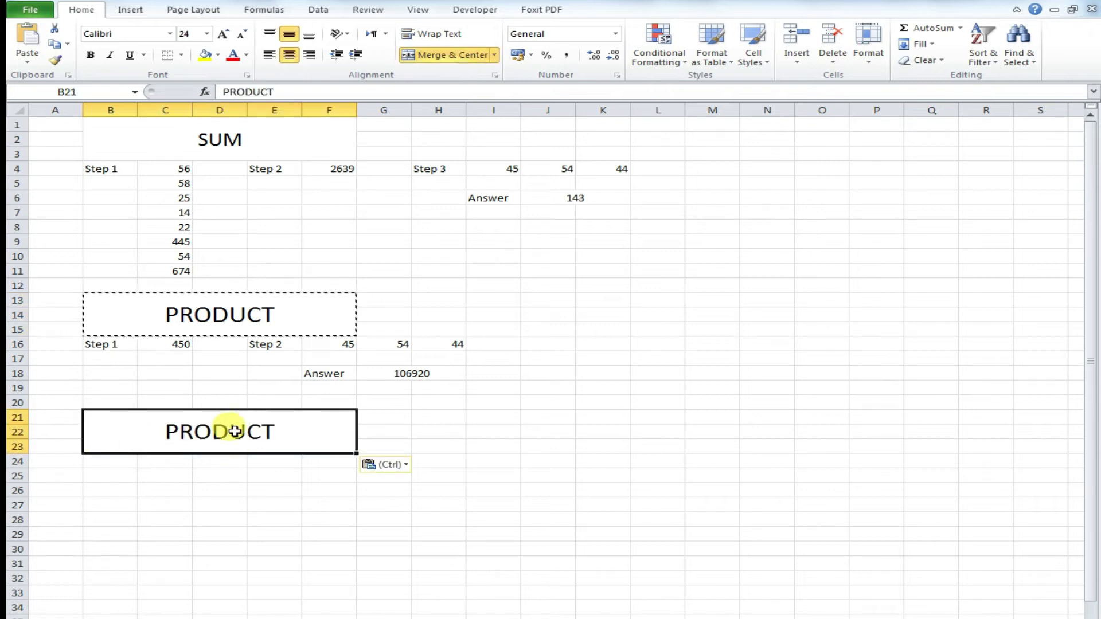
{"action": "key", "text": "alt+Tab"}
{"action": "double_click", "coordinate": [542, 339]}
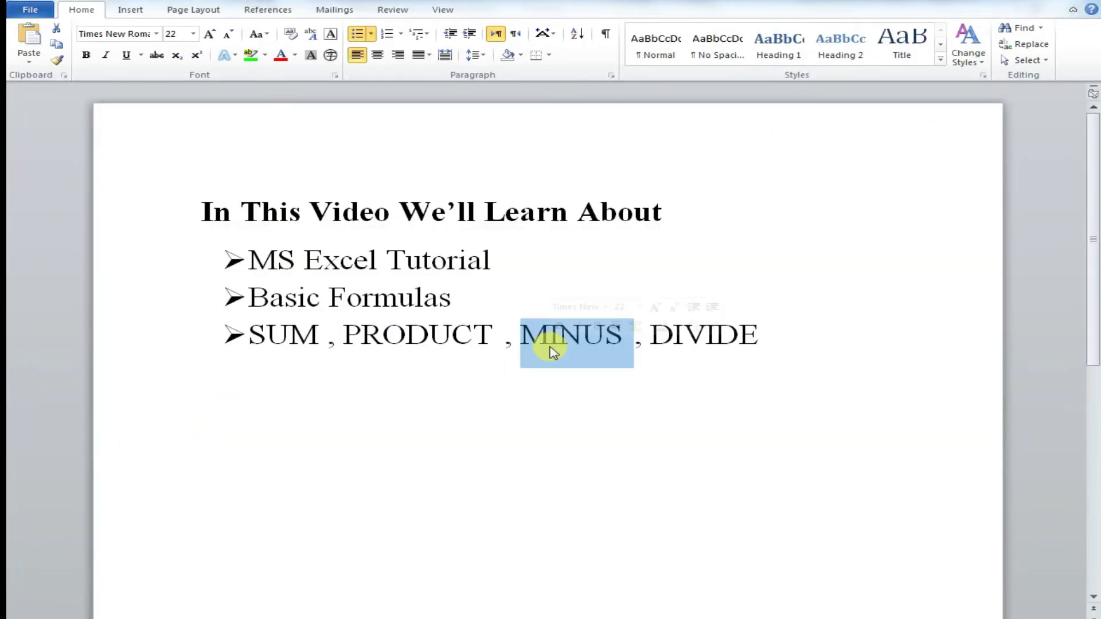
{"action": "key", "text": "alt+Tab"}
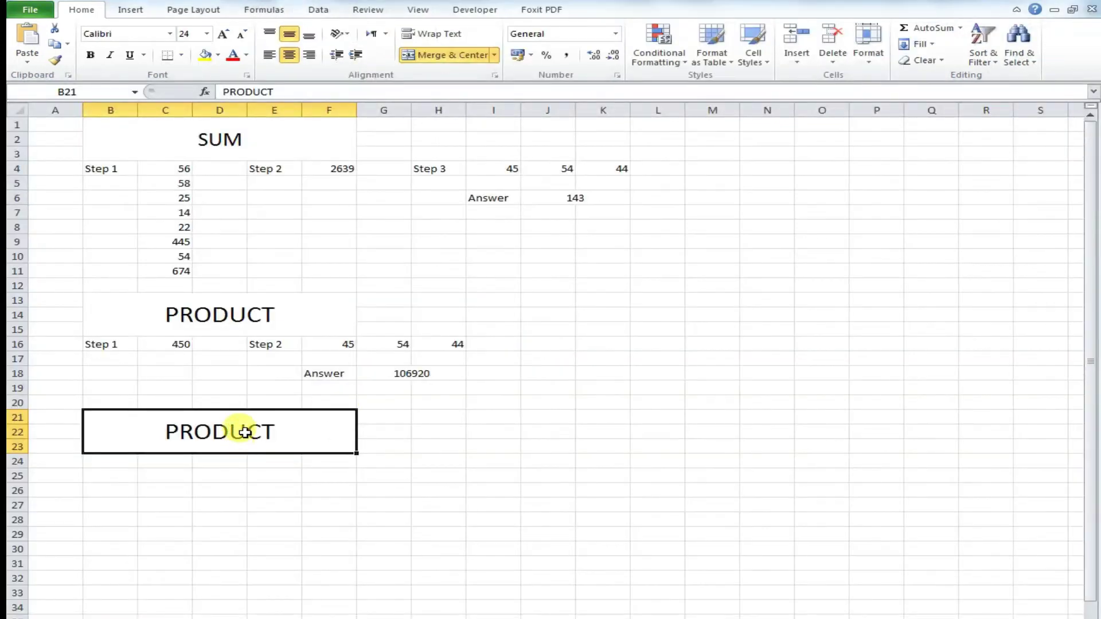
{"action": "double_click", "coordinate": [246, 433]}
{"action": "left_click_drag", "start_coordinate": [248, 430], "coordinate": [121, 430]}
{"action": "key", "text": "ctrl+v"}
{"action": "left_click", "coordinate": [439, 476]}
Add a Step 1 label in B24 with 50 in C24, and a Step label in row 24.
{"action": "left_click", "coordinate": [146, 460]}
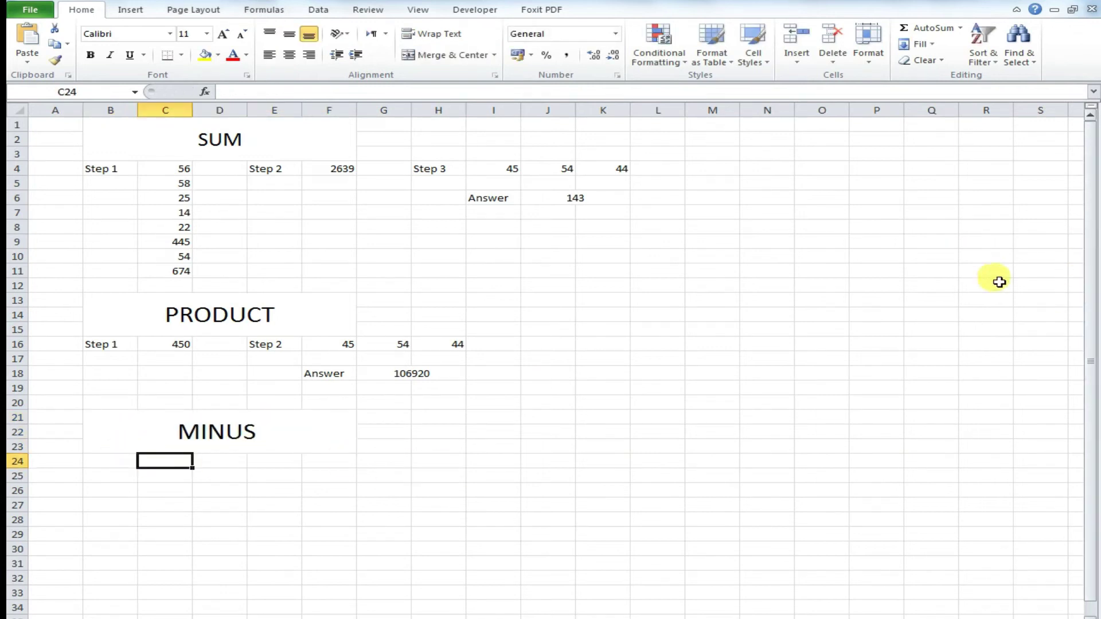
{"action": "key", "text": "Up"}
{"action": "key", "text": "Up"}
{"action": "key", "text": "Up"}
{"action": "key", "text": "Down"}
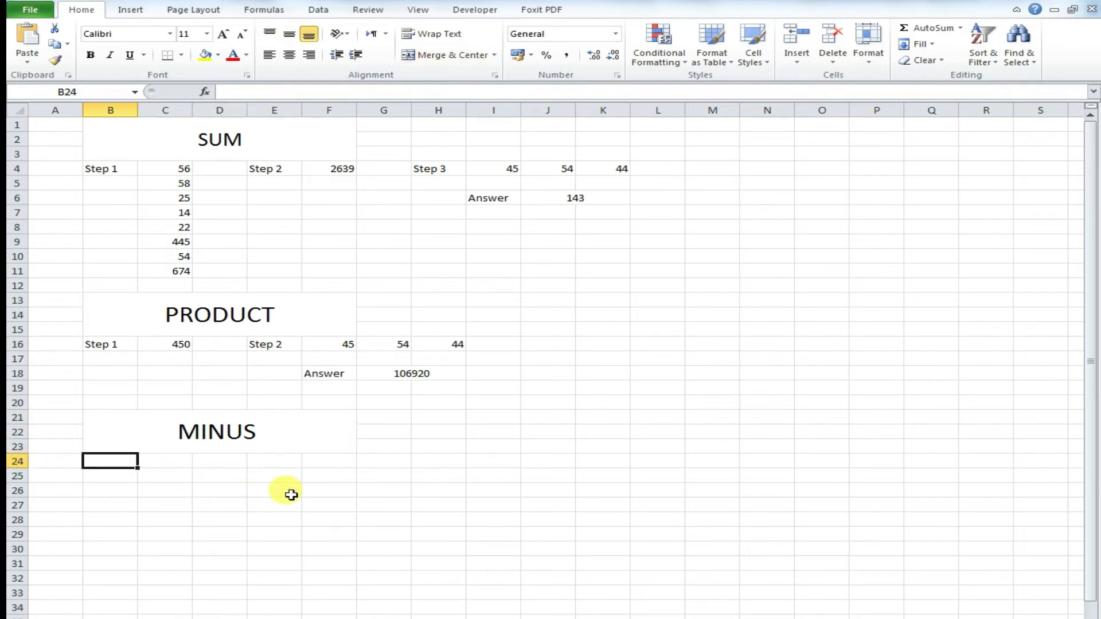
{"action": "type", "text": "Stpe"}
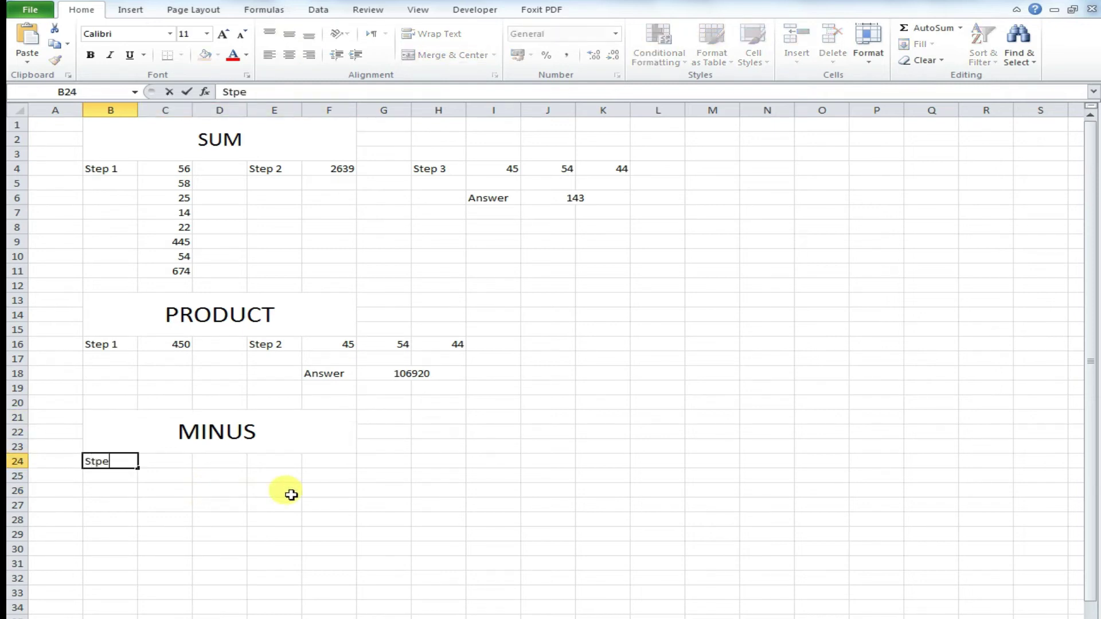
{"action": "type", "text": "pe 1"}
{"action": "key", "text": "BackSpace"}
{"action": "key", "text": "BackSpace"}
{"action": "type", "text": "p 1q"}
{"action": "key", "text": "Tab"}
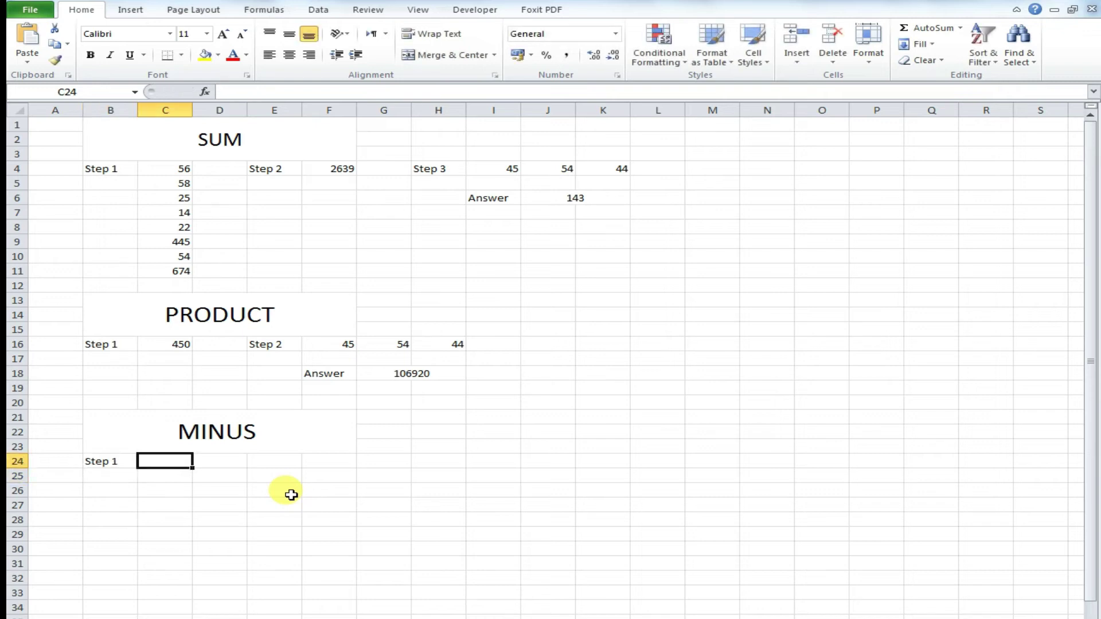
{"action": "type", "text": "="}
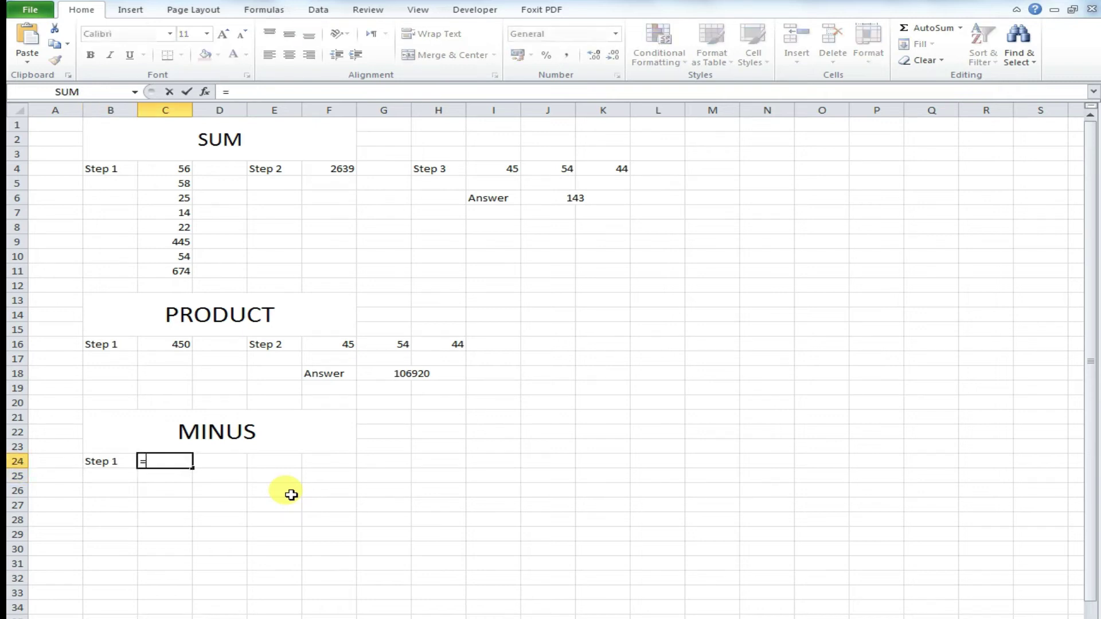
{"action": "type", "text": "50-5"}
{"action": "key", "text": "Return"}
{"action": "key", "text": "Up"}
{"action": "key", "text": "Right"}
{"action": "key", "text": "Right"}
{"action": "type", "text": "S"}
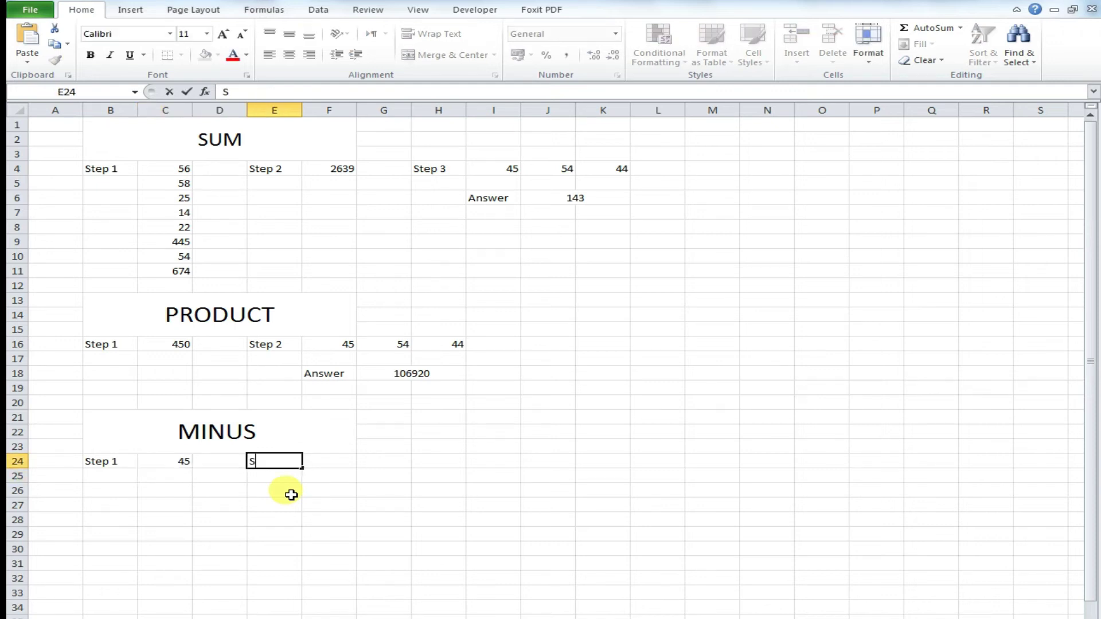
{"action": "type", "text": "tep"}
{"action": "key", "text": "Return"}
{"action": "key", "text": "Right"}
Copy the PRODUCT values 45, 54, 44 from F16:H16 into F24:H24.
{"action": "key", "text": "Up"}
{"action": "key", "text": "Up"}
{"action": "key", "text": "Up"}
{"action": "key", "text": "Up"}
{"action": "key", "text": "Up"}
{"action": "key", "text": "Up"}
{"action": "key", "text": "shift+Right"}
{"action": "key", "text": "shift+Right"}
{"action": "key", "text": "ctrl+c"}
{"action": "key", "text": "Down"}
{"action": "key", "text": "Down"}
{"action": "key", "text": "Up"}
{"action": "key", "text": "Up"}
{"action": "key", "text": "shift+Right"}
{"action": "key", "text": "shift+Right"}
{"action": "key", "text": "ctrl+v"}
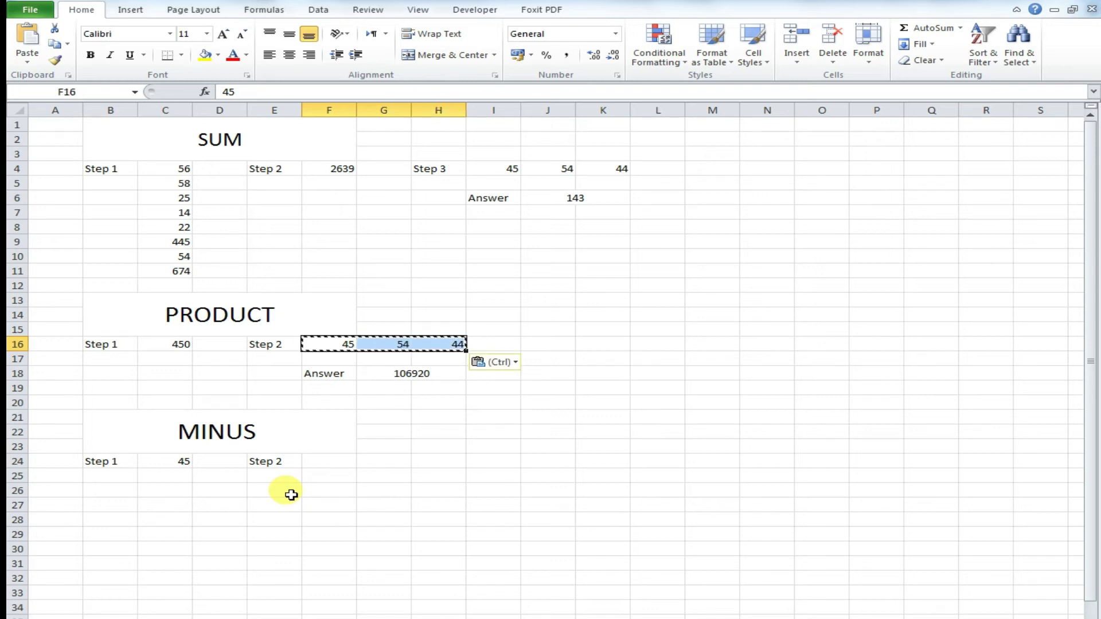
{"action": "key", "text": "Down"}
{"action": "key", "text": "Down"}
{"action": "key", "text": "Down"}
{"action": "key", "text": "Down"}
{"action": "key", "text": "Down"}
{"action": "key", "text": "Down"}
{"action": "key", "text": "Up"}
{"action": "key", "text": "shift+Right"}
{"action": "key", "text": "shift+Right"}
{"action": "key", "text": "ctrl+v"}
{"action": "key", "text": "Right"}
{"action": "key", "text": "Left"}
Change G24 to 5 and H24 to 4, leaving 45 in F24.
{"action": "key", "text": "Down"}
{"action": "key", "text": "Up"}
{"action": "key", "text": "Right"}
{"action": "key", "text": "Delete"}
{"action": "key", "text": "Down"}
{"action": "key", "text": "Up"}
{"action": "type", "text": "5"}
{"action": "key", "text": "Right"}
{"action": "type", "text": "4"}
{"action": "key", "text": "Return"}
{"action": "key", "text": "Down"}
{"action": "key", "text": "Left"}
{"action": "key", "text": "Left"}
Label F26 'Answer' and merge and centre G26:H26.
{"action": "type", "text": "Answer"}
{"action": "key", "text": "Return"}
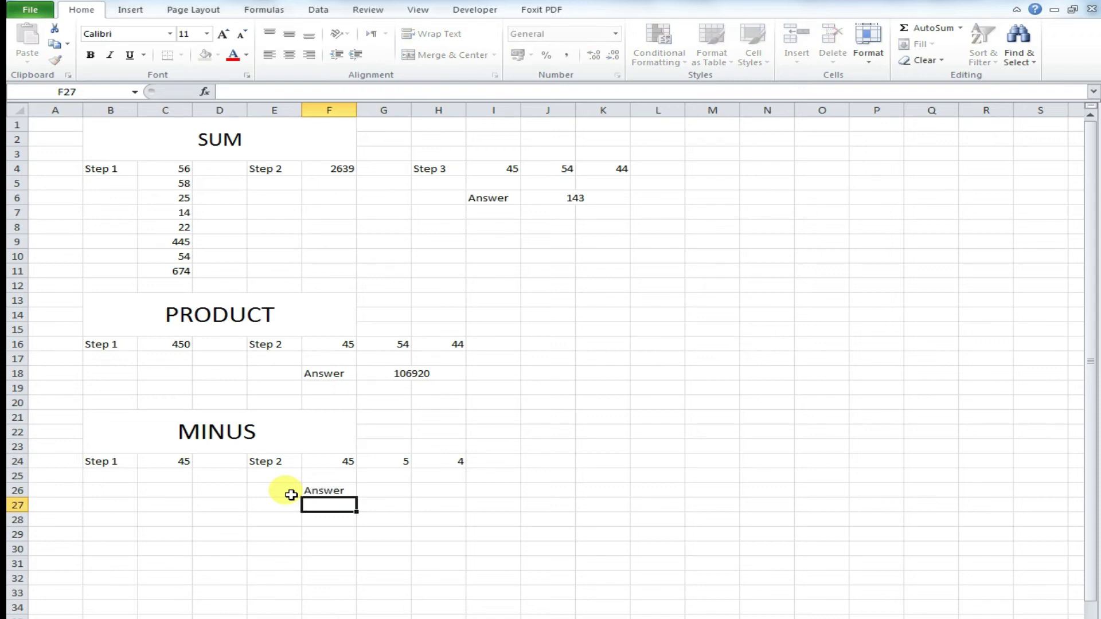
{"action": "key", "text": "Up"}
{"action": "key", "text": "Right"}
{"action": "key", "text": "shift+Right"}
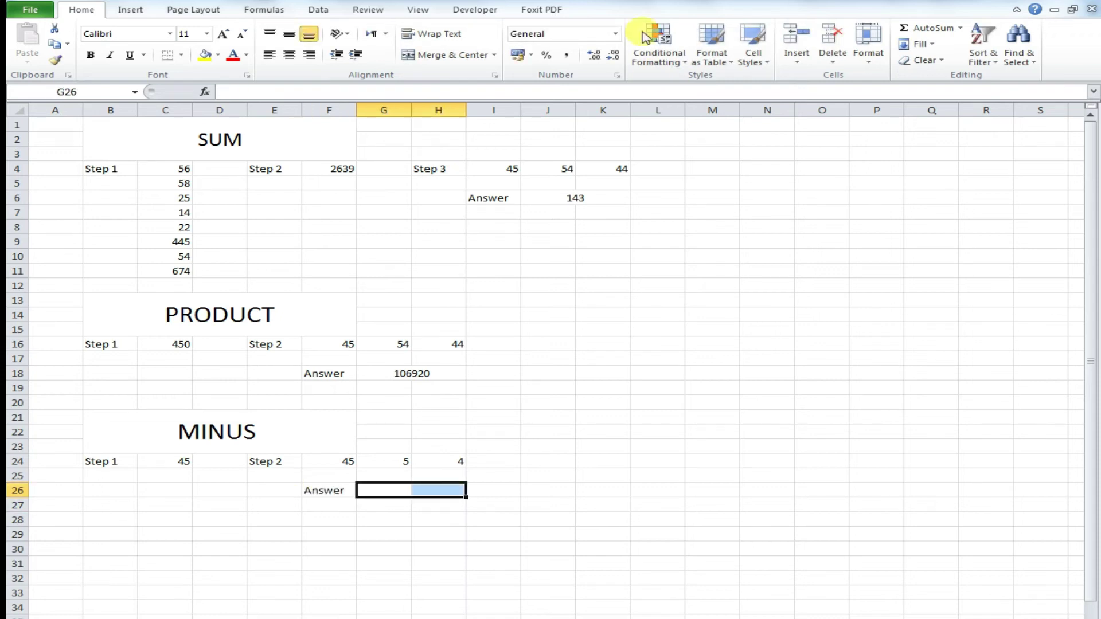
{"action": "left_click", "coordinate": [459, 54]}
Enter =F24-G24-H24 in G26 to show 36, then cancel the save dialog.
{"action": "type", "text": "="}
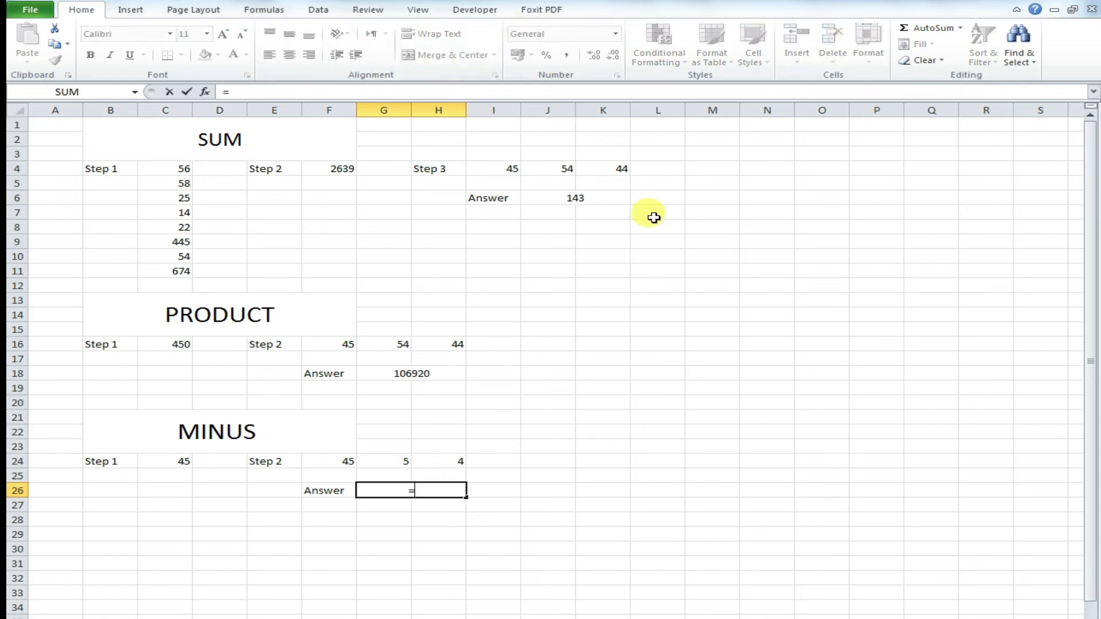
{"action": "left_click", "coordinate": [321, 459]}
{"action": "type", "text": "-"}
{"action": "left_click", "coordinate": [375, 459]}
{"action": "type", "text": "-"}
{"action": "left_click", "coordinate": [465, 463]}
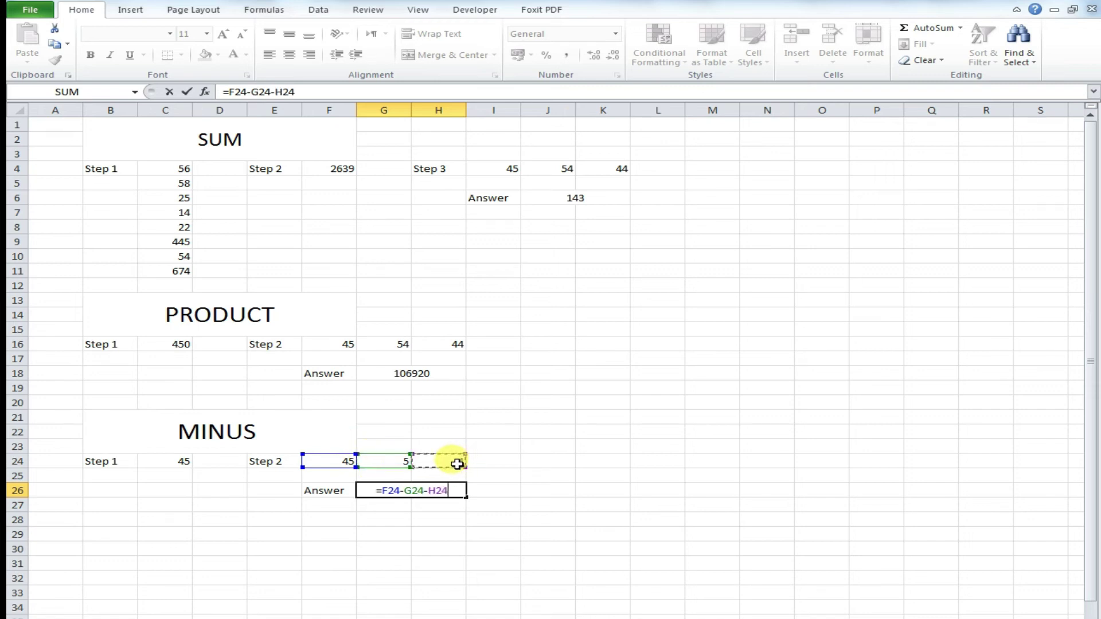
{"action": "key", "text": "Return"}
{"action": "key", "text": "ctrl+s"}
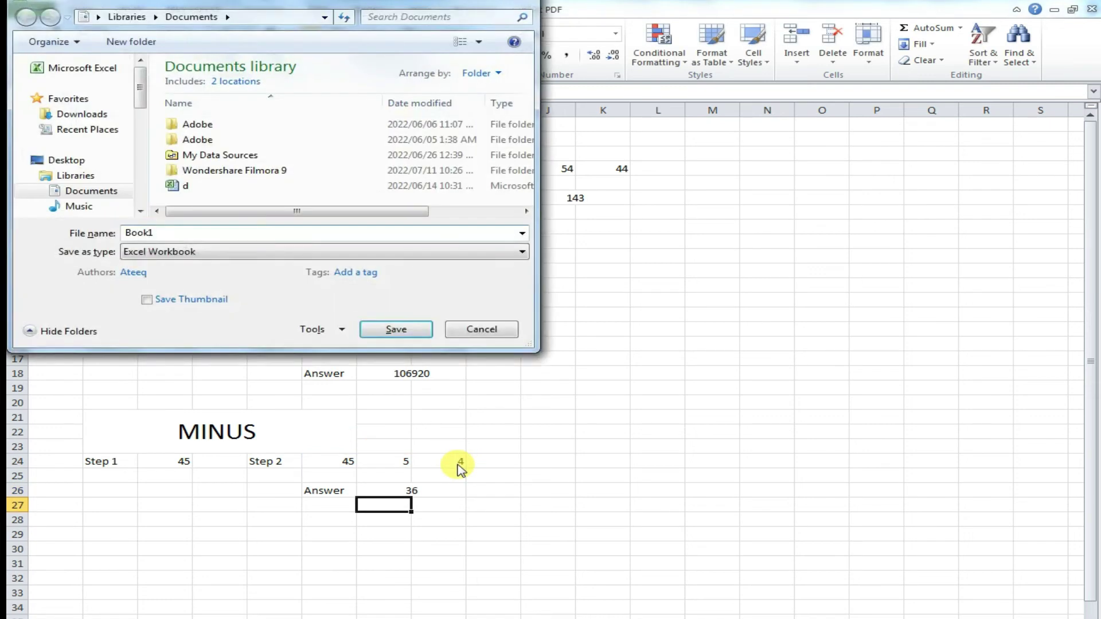
{"action": "key", "text": "Escape"}
Copy the merged MINUS heading and paste it at B29.
{"action": "key", "text": "Up"}
{"action": "key", "text": "Left"}
{"action": "key", "text": "Left"}
{"action": "key", "text": "Up"}
{"action": "key", "text": "Up"}
{"action": "key", "text": "Up"}
{"action": "key", "text": "ctrl+c"}
{"action": "key", "text": "Down"}
{"action": "key", "text": "Down"}
{"action": "key", "text": "Left"}
{"action": "key", "text": "Down"}
{"action": "key", "text": "Left"}
{"action": "key", "text": "Left"}
{"action": "key", "text": "Down"}
{"action": "key", "text": "Down"}
{"action": "key", "text": "ctrl+v"}
Copy the word DIVIDE from the Word outline and make it the B29 heading.
{"action": "key", "text": "alt+Tab"}
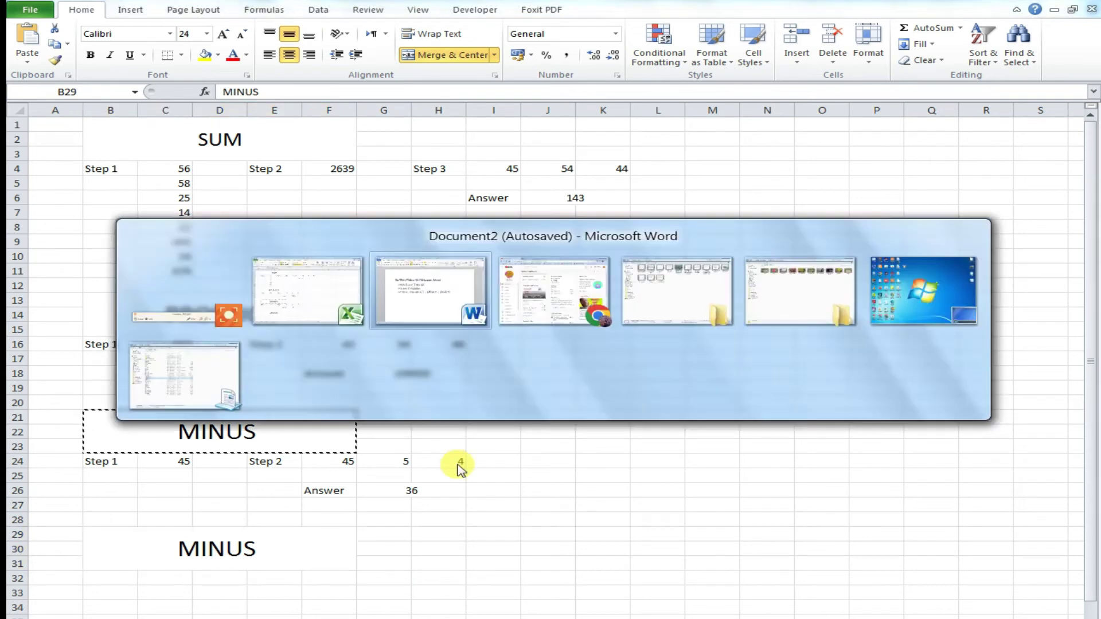
{"action": "key", "text": "Right"}
{"action": "key", "text": "ctrl+Right"}
{"action": "key", "text": "ctrl+shift+Right"}
{"action": "key", "text": "shift+Left"}
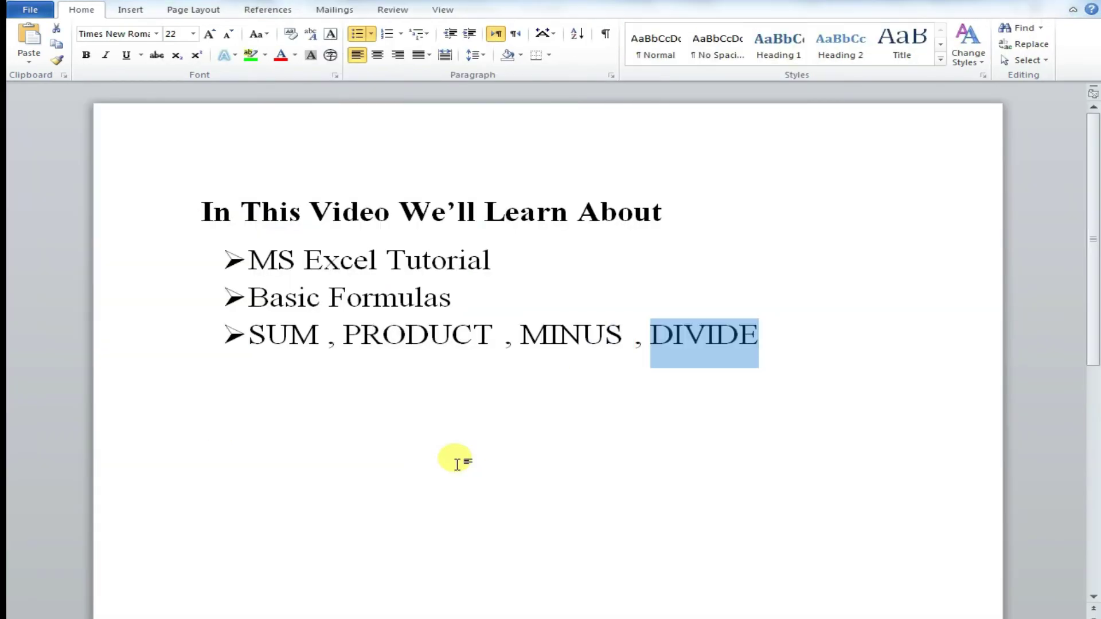
{"action": "key", "text": "ctrl+c"}
{"action": "key", "text": "alt+Tab"}
{"action": "key", "text": "ctrl+v"}
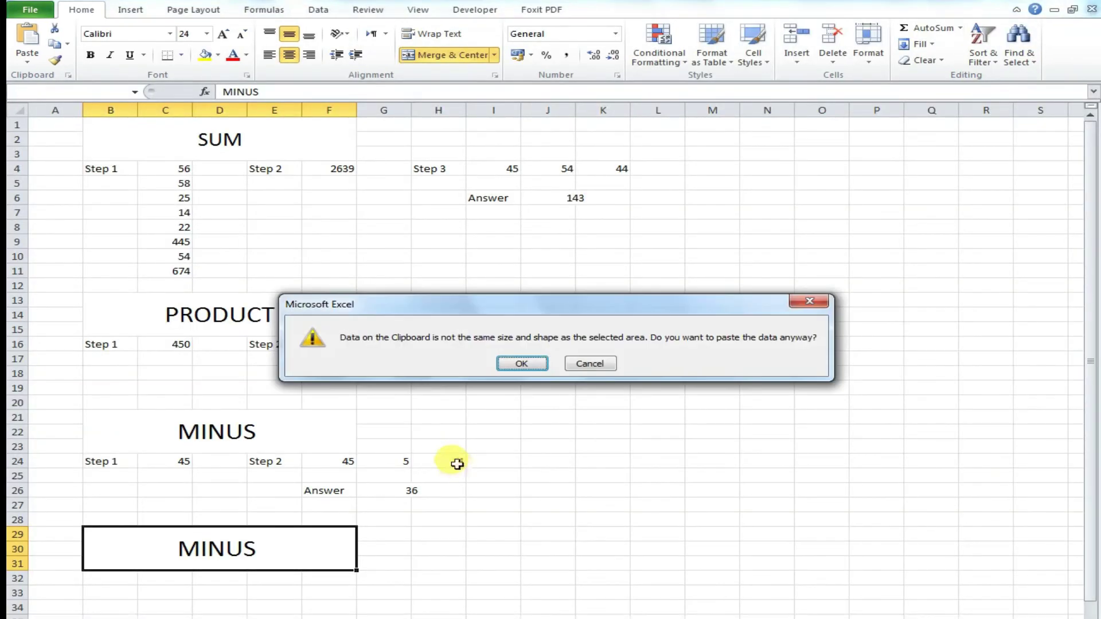
{"action": "key", "text": "Return"}
{"action": "key", "text": "F2"}
{"action": "key", "text": "shift+Home"}
{"action": "key", "text": "ctrl+v"}
{"action": "key", "text": "Return"}
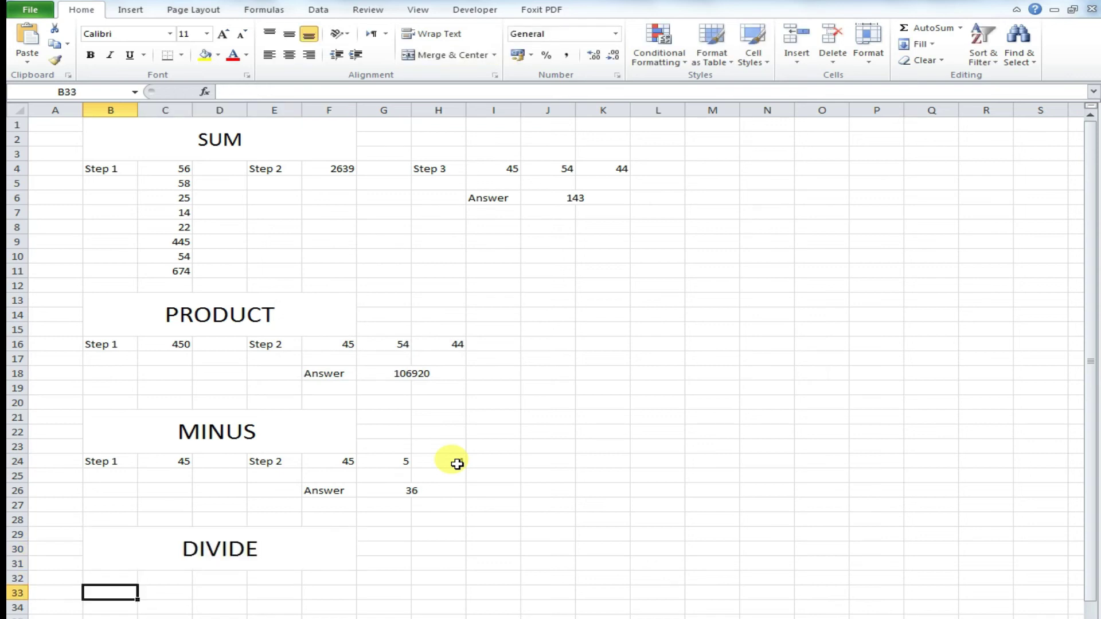
Label B32 'Step 1' and enter =50/5 in C32, showing 10.
{"action": "scroll", "coordinate": [457, 465], "scroll_direction": "down", "scroll_amount": 2}
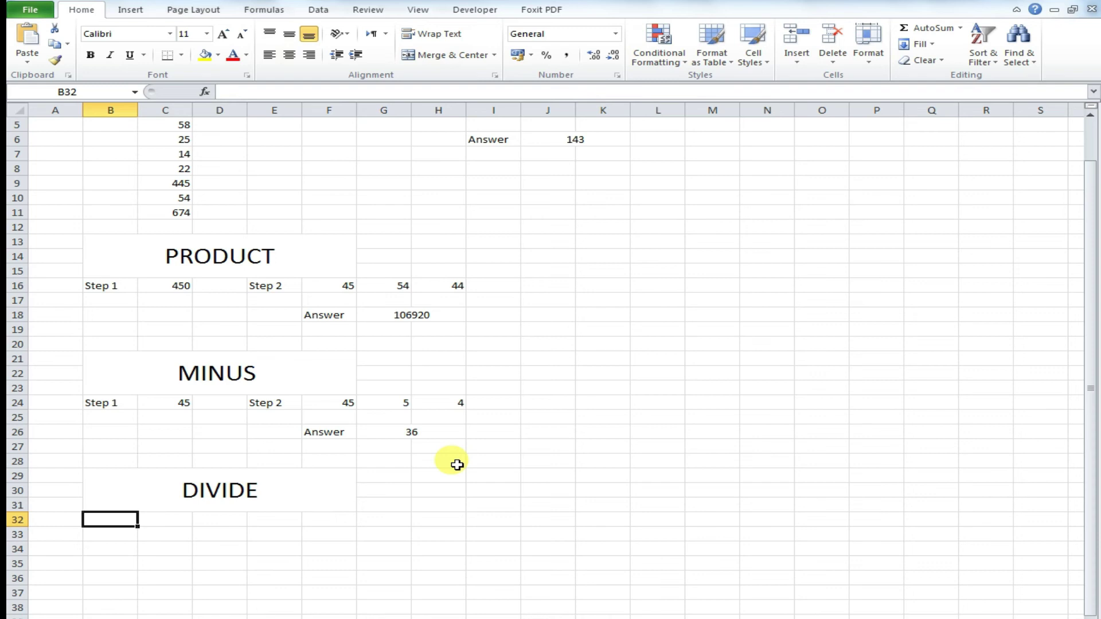
{"action": "type", "text": "Step 1"}
{"action": "key", "text": "Return"}
{"action": "key", "text": "Up"}
{"action": "key", "text": "Right"}
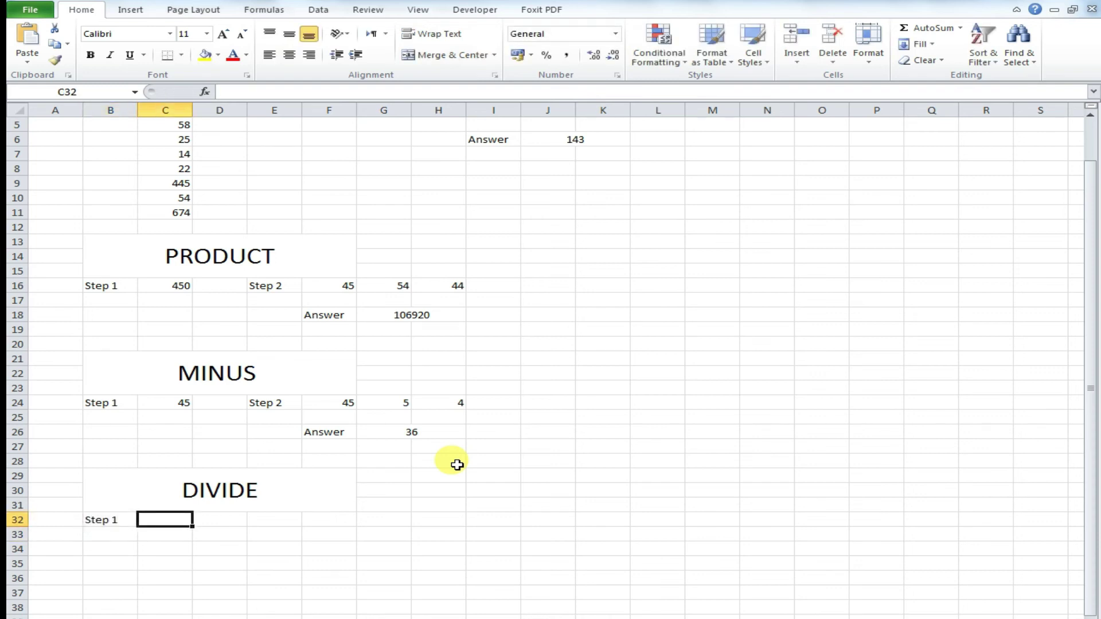
{"action": "type", "text": "50"}
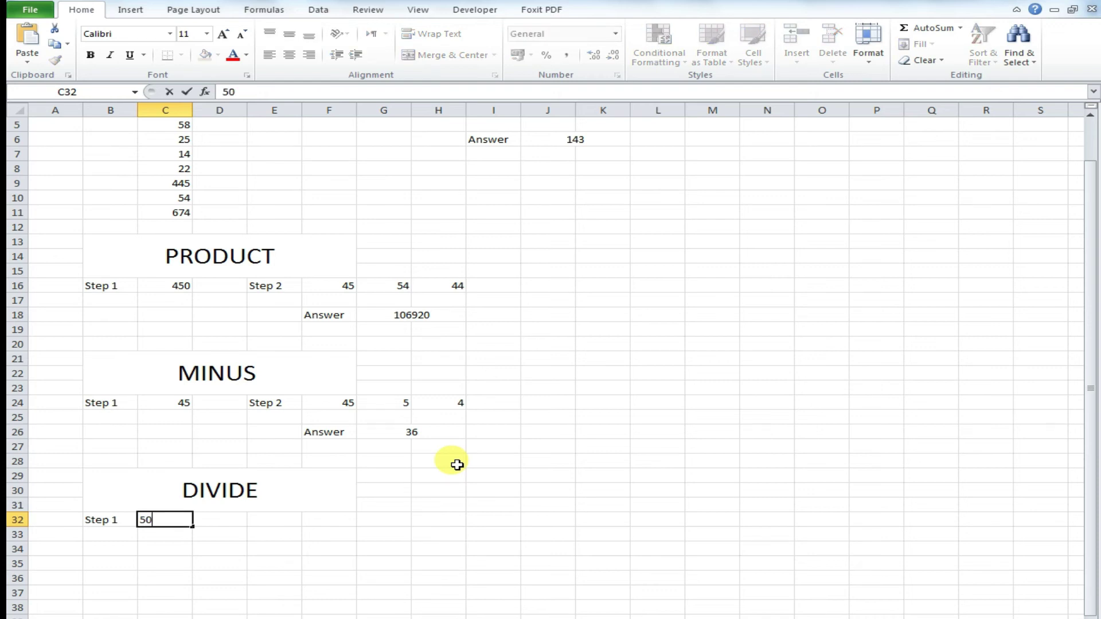
{"action": "type", "text": "/5"}
{"action": "key", "text": "Return"}
{"action": "key", "text": "Up"}
{"action": "key", "text": "F2"}
{"action": "key", "text": "Home"}
{"action": "type", "text": "="}
{"action": "key", "text": "Return"}
Label E32 'Step 2' and enter 50 in F32 and 10 in G32.
{"action": "key", "text": "Right"}
{"action": "key", "text": "Right"}
{"action": "key", "text": "Up"}
{"action": "type", "text": "Step[2"}
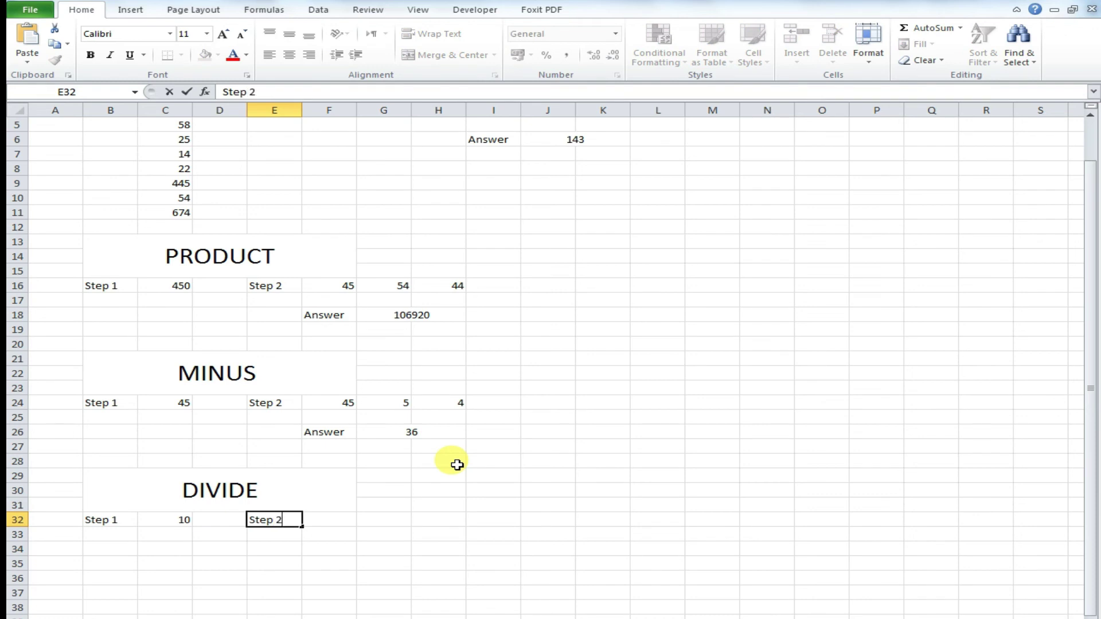
{"action": "key", "text": "Return"}
{"action": "key", "text": "ctrl+s"}
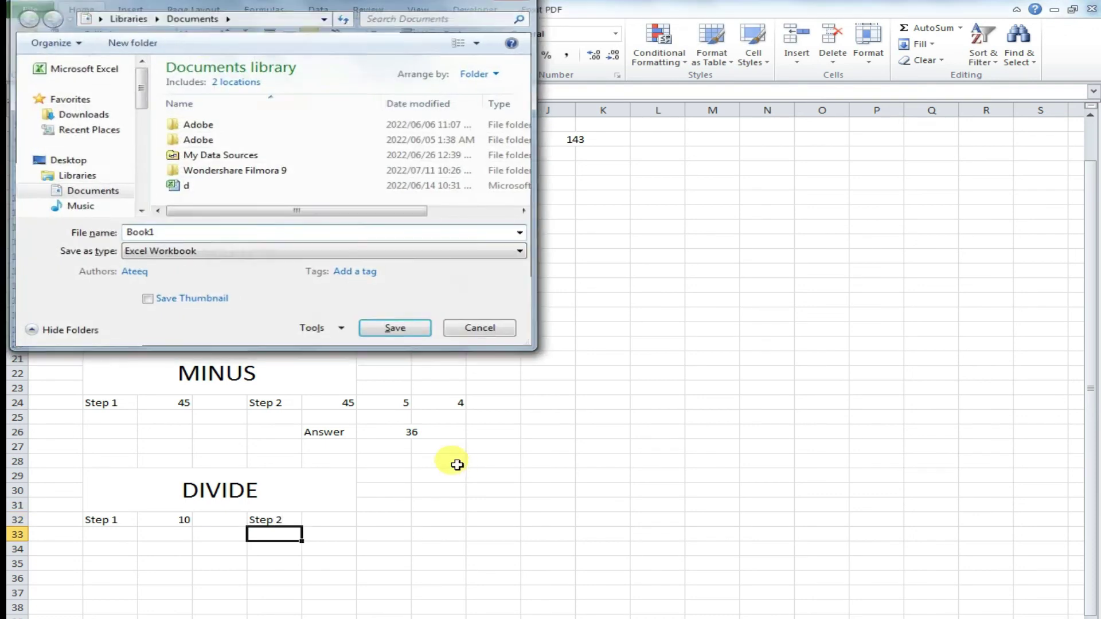
{"action": "key", "text": "Escape"}
{"action": "key", "text": "Up"}
{"action": "key", "text": "Right"}
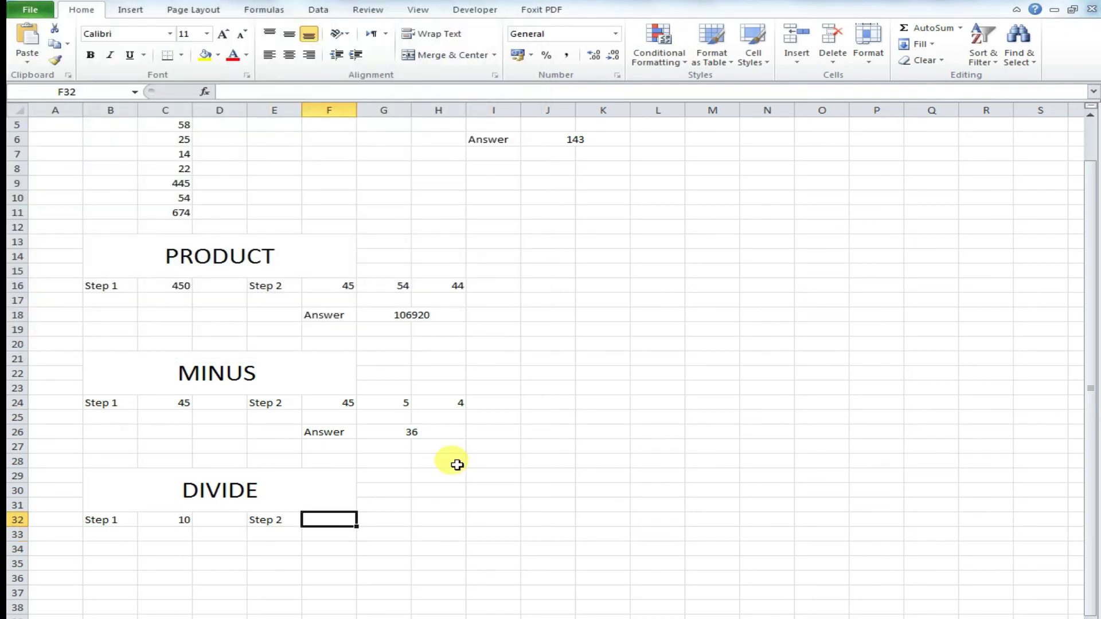
{"action": "type", "text": "50"}
{"action": "key", "text": "Tab"}
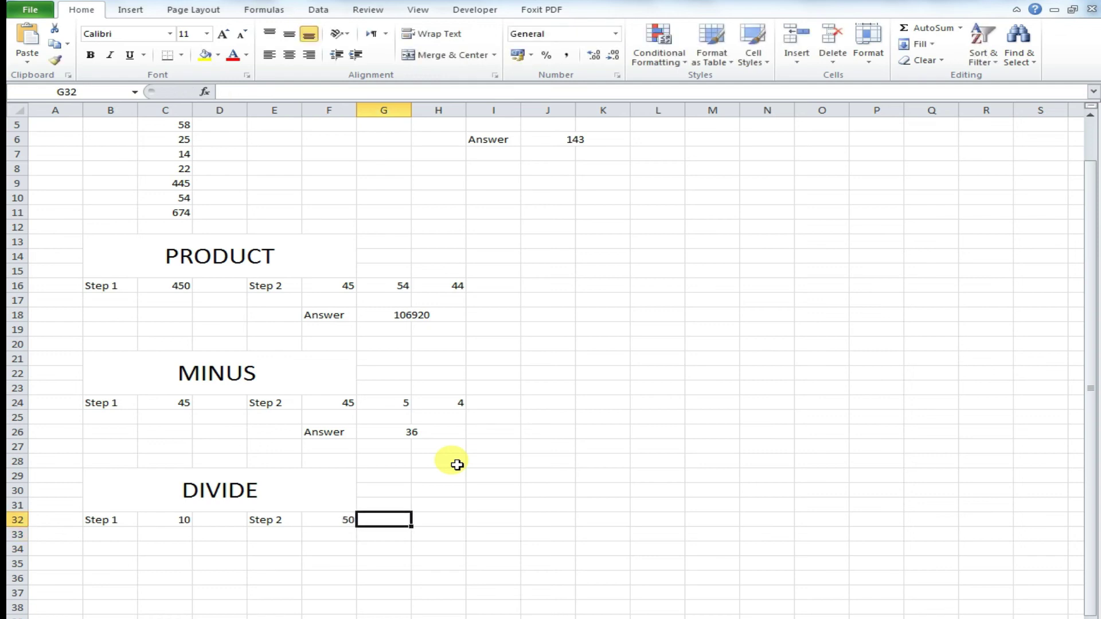
{"action": "type", "text": "12"}
{"action": "type", "text": "0"}
{"action": "key", "text": "Return"}
Add an Answer label in F34 and merge and centre G34:H34.
{"action": "type", "text": "A"}
{"action": "key", "text": "BackSpace"}
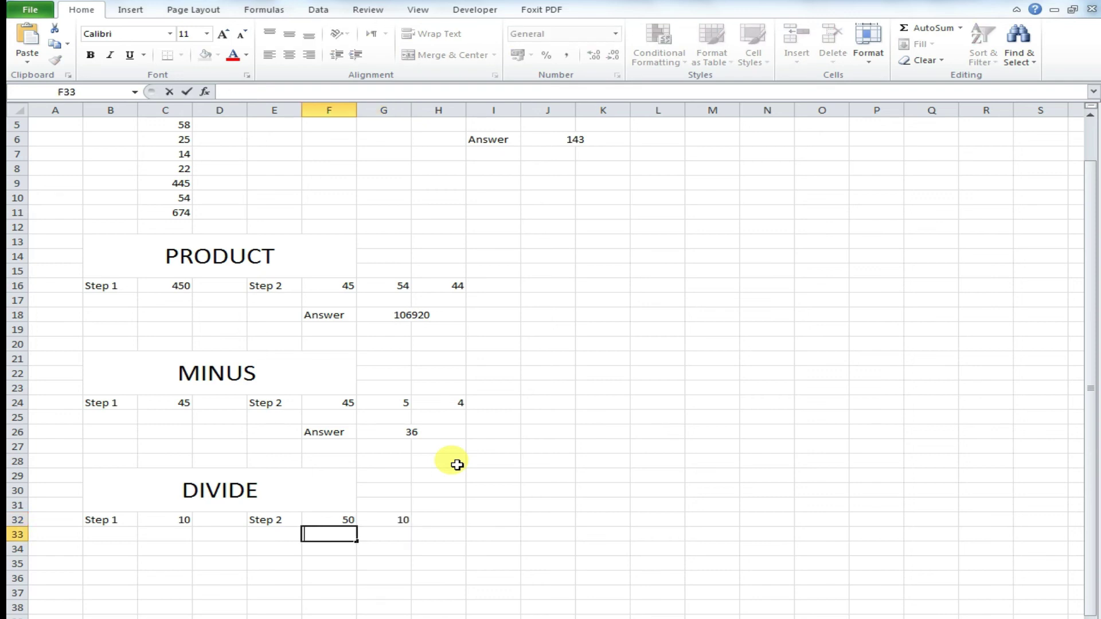
{"action": "key", "text": "Return"}
{"action": "type", "text": "And"}
{"action": "type", "text": "wer"}
{"action": "key", "text": "Return"}
{"action": "key", "text": "Up"}
{"action": "key", "text": "Right"}
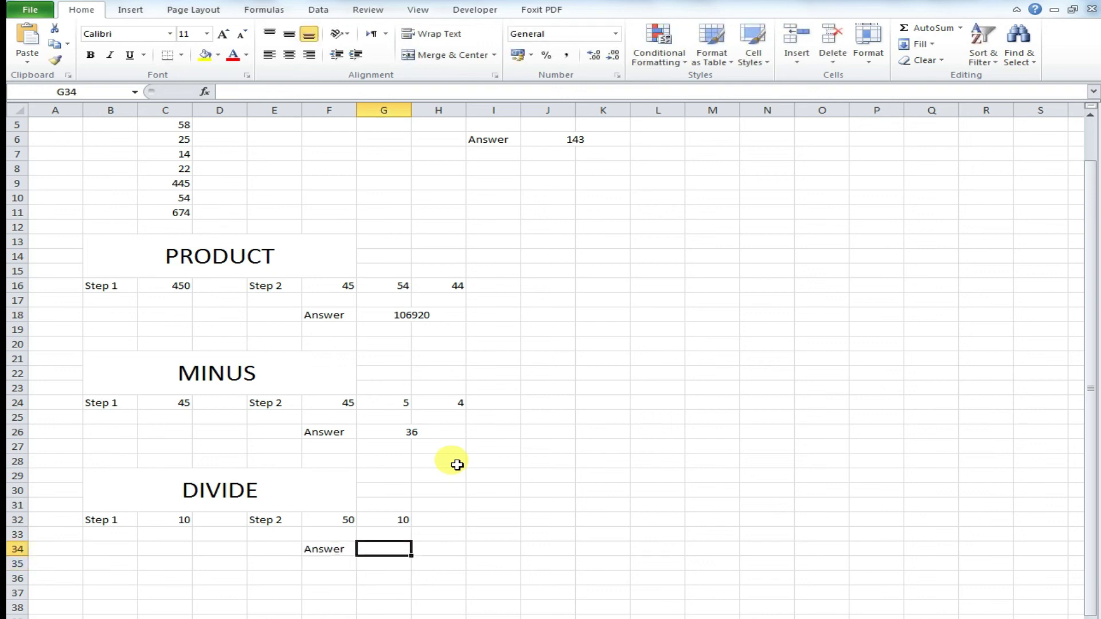
{"action": "key", "text": "shift+Right"}
{"action": "left_click", "coordinate": [459, 54]}
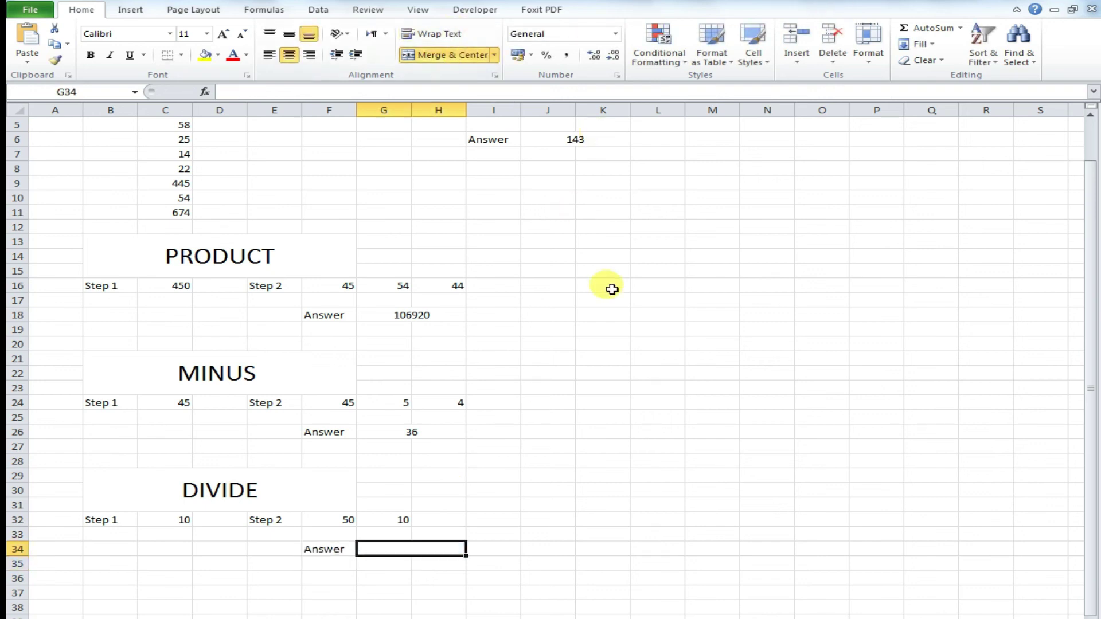
Enter =F32/G32 in the merged answer cell, giving 5, and clear the stray text in F35.
{"action": "type", "text": "="}
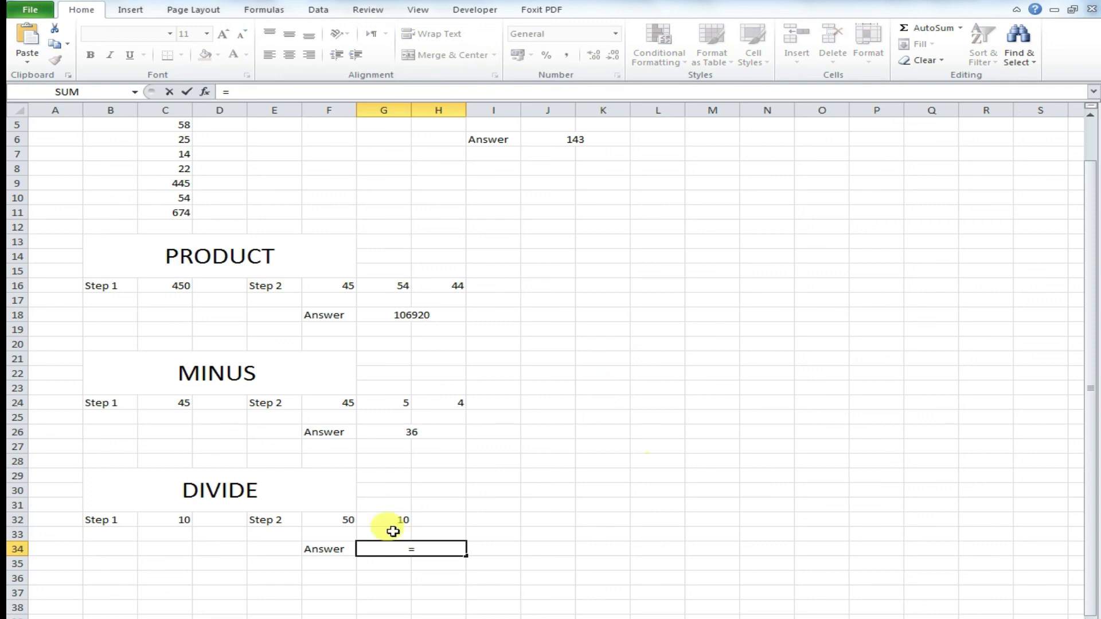
{"action": "left_click", "coordinate": [351, 522]}
{"action": "type", "text": "/"}
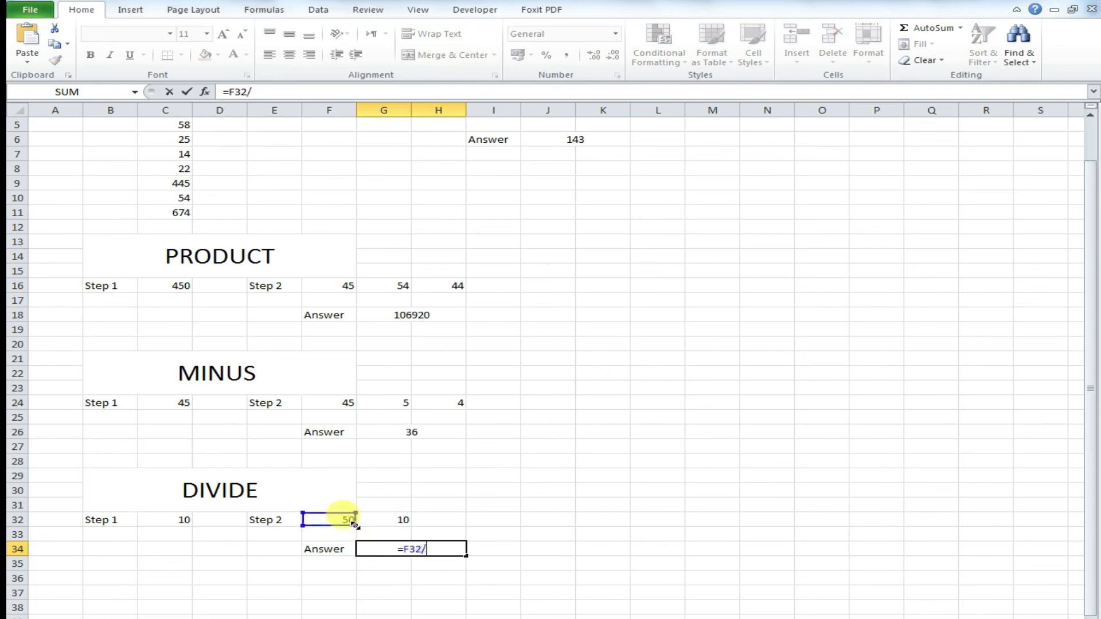
{"action": "left_click", "coordinate": [389, 521]}
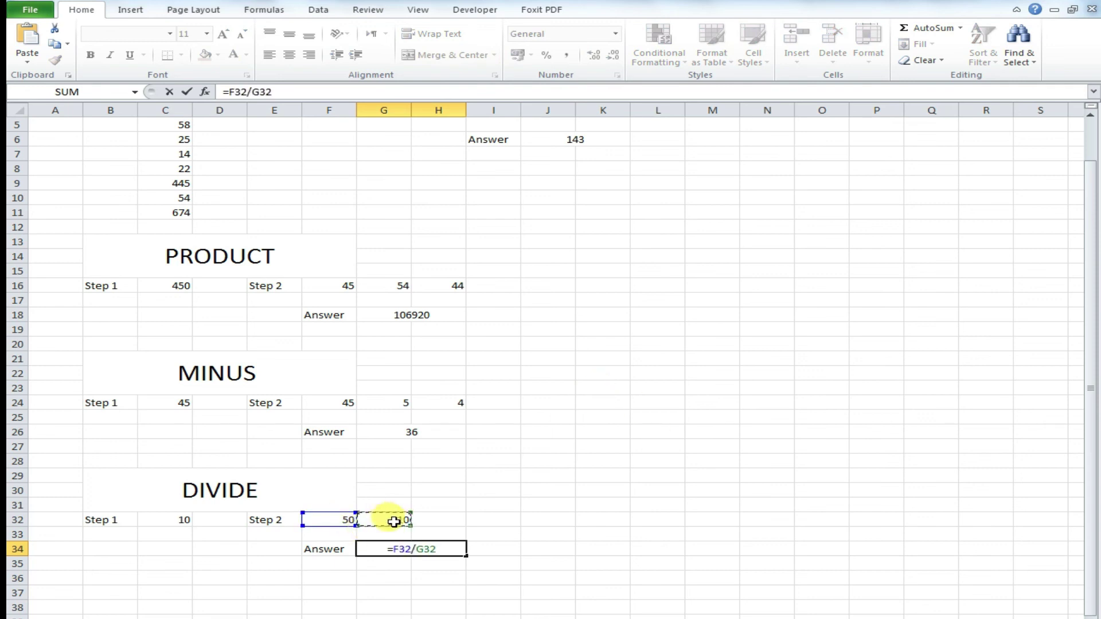
{"action": "key", "text": "Return"}
{"action": "key", "text": "Left"}
{"action": "key", "text": "ctrl+d"}
{"action": "key", "text": "Delete"}
{"action": "key", "text": "Left"}
{"action": "key", "text": "Left"}
{"action": "key", "text": "Left"}
{"action": "key", "text": "Left"}
{"action": "key", "text": "Left"}
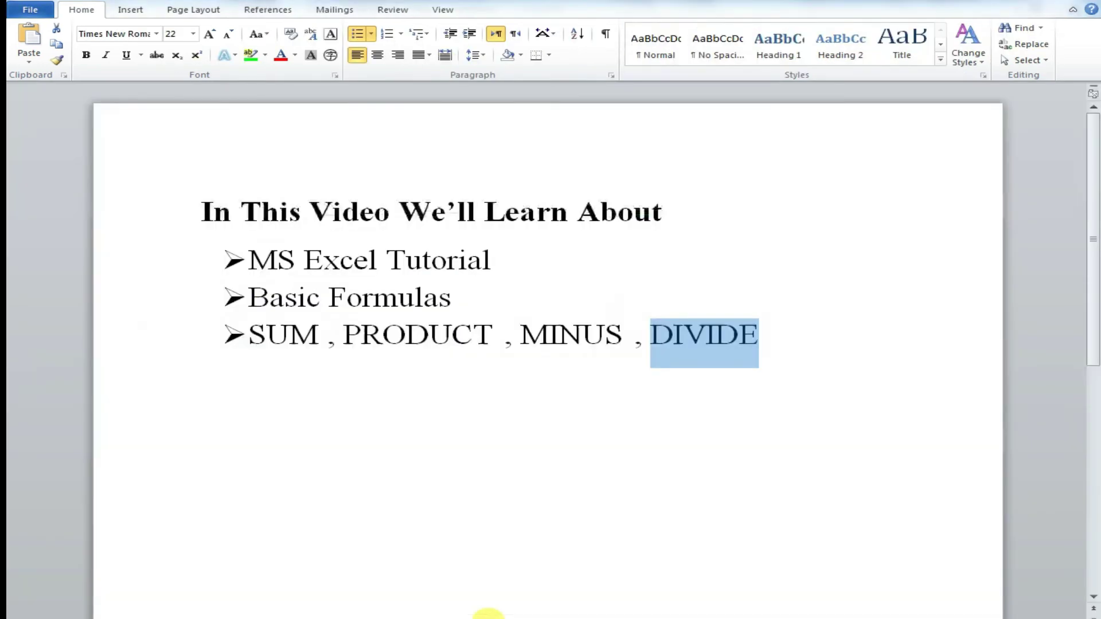
Add a 'Like Share & Subscribe' bullet after the DIVIDE line in Word.
{"action": "left_click", "coordinate": [487, 618]}
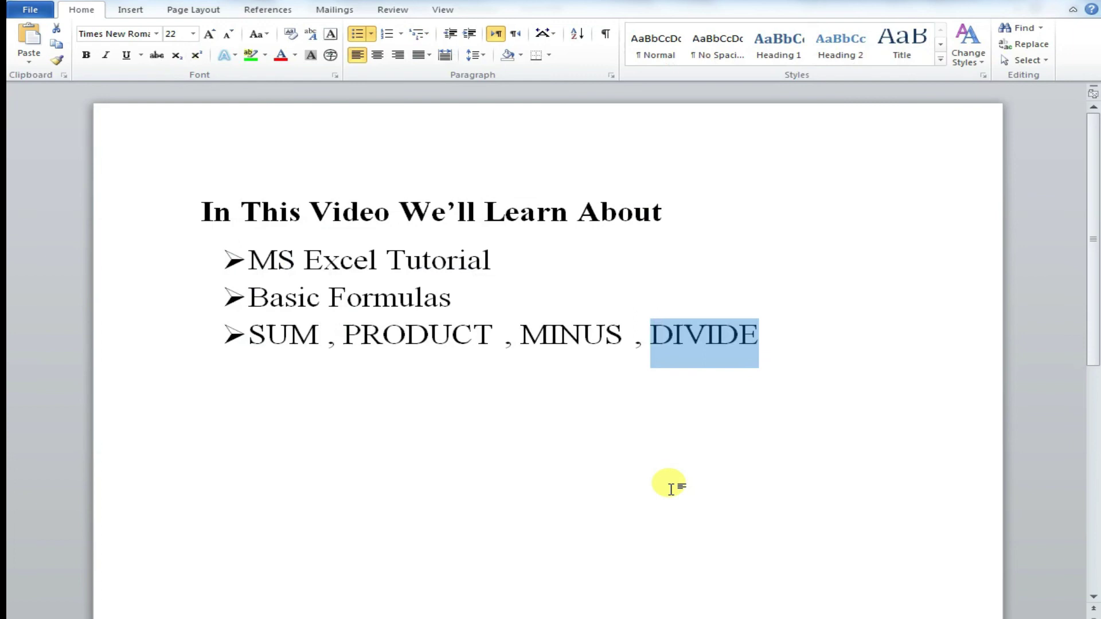
{"action": "key", "text": "End"}
{"action": "key", "text": "Return"}
{"action": "type", "text": "Lin"}
{"action": "key", "text": "BackSpace"}
{"action": "type", "text": "ke "}
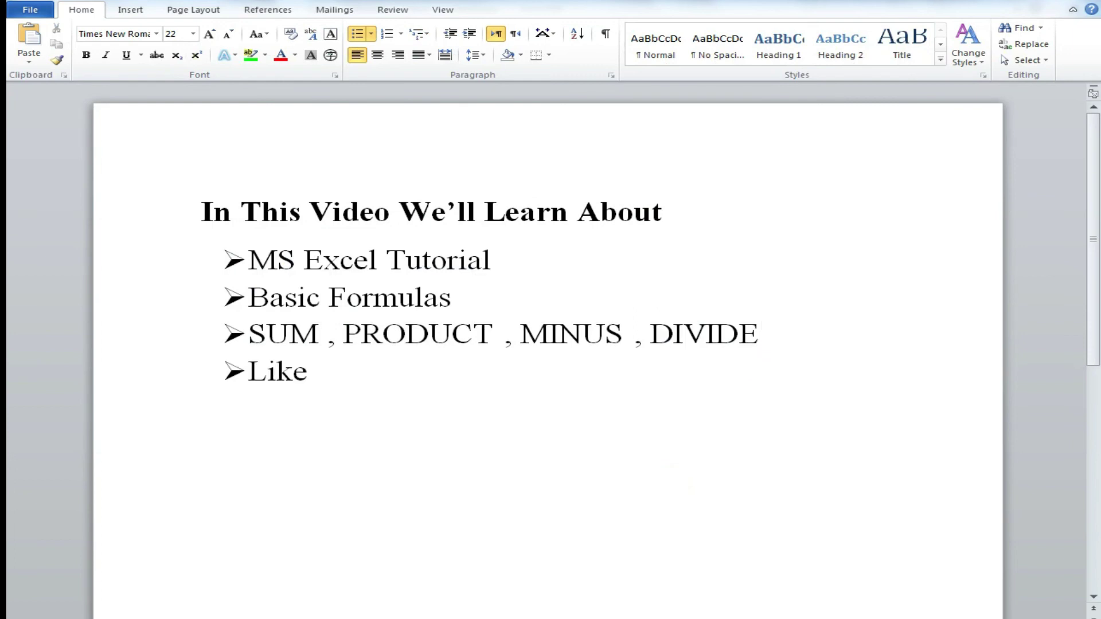
{"action": "type", "text": "Share Y"}
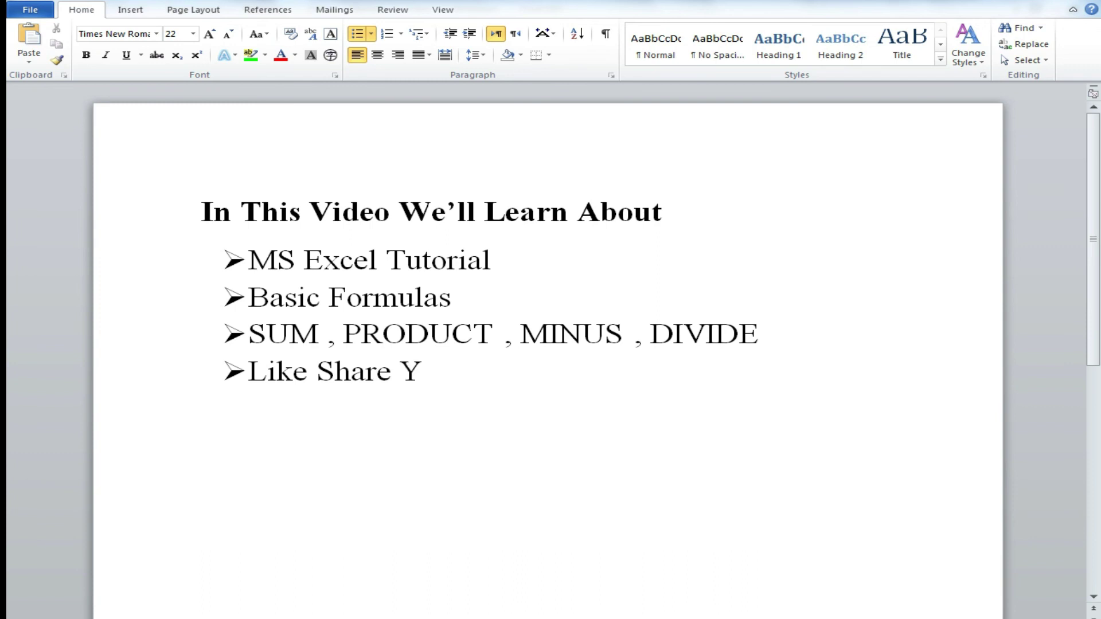
{"action": "key", "text": "BackSpace"}
{"action": "type", "text": "& Subscribwe"}
{"action": "key", "text": "BackSpace"}
{"action": "key", "text": "BackSpace"}
{"action": "type", "text": "e"}
{"action": "key", "text": "Return"}
Add the bullet 'Thanks For Visit our Channel' with an empty bullet below it.
{"action": "type", "text": "Thanks Fro"}
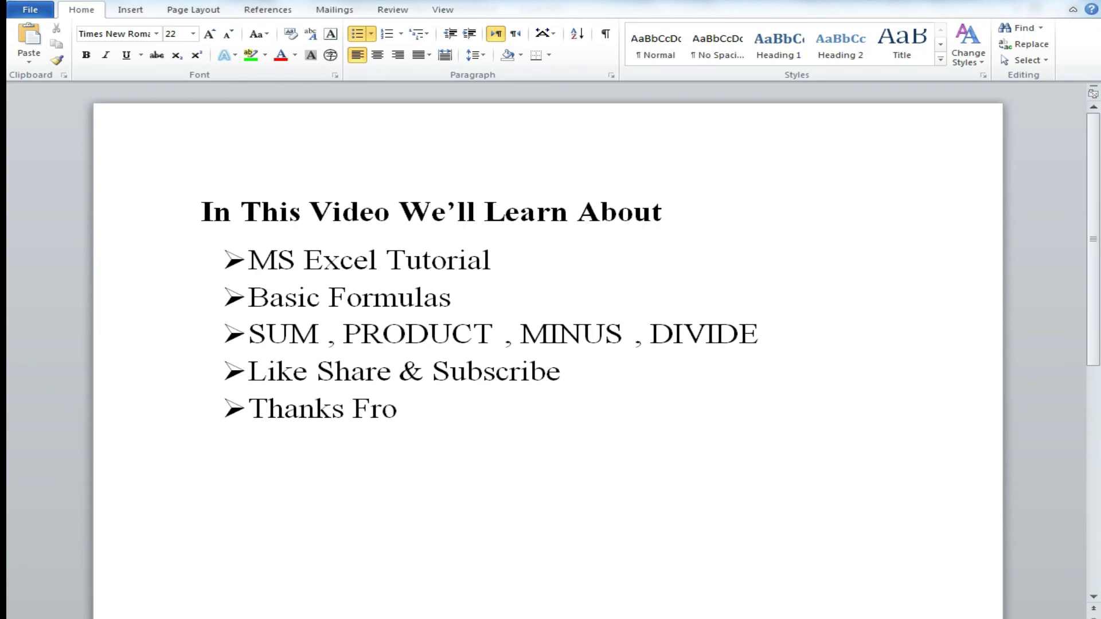
{"action": "key", "text": "BackSpace"}
{"action": "key", "text": "BackSpace"}
{"action": "type", "text": "or Visit our CHannel"}
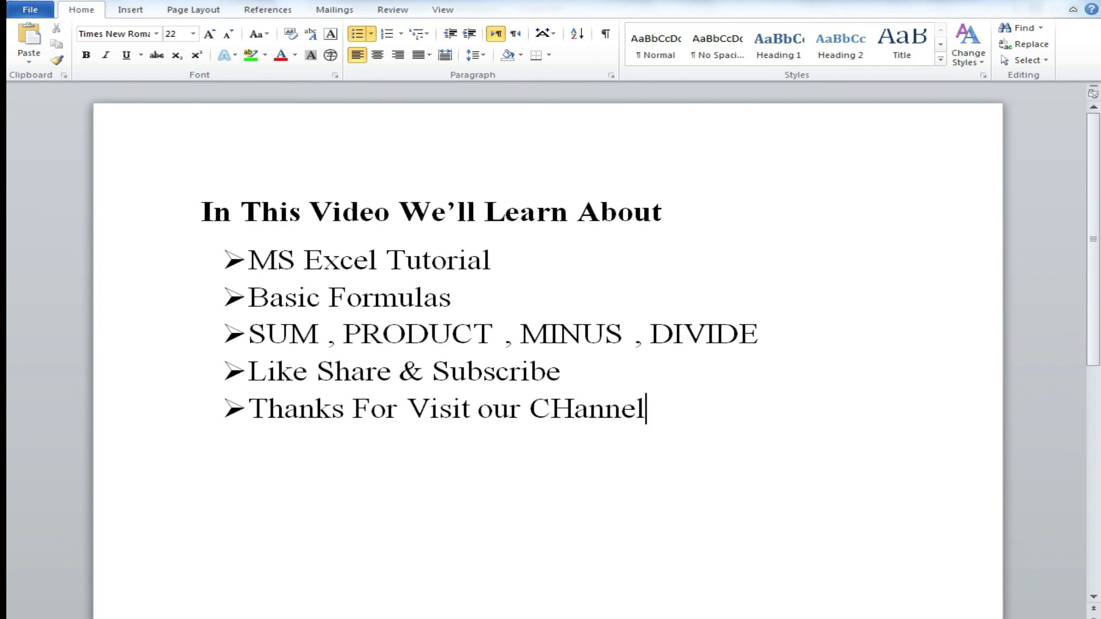
{"action": "key", "text": "Return"}
{"action": "left_click", "coordinate": [249, 408]}
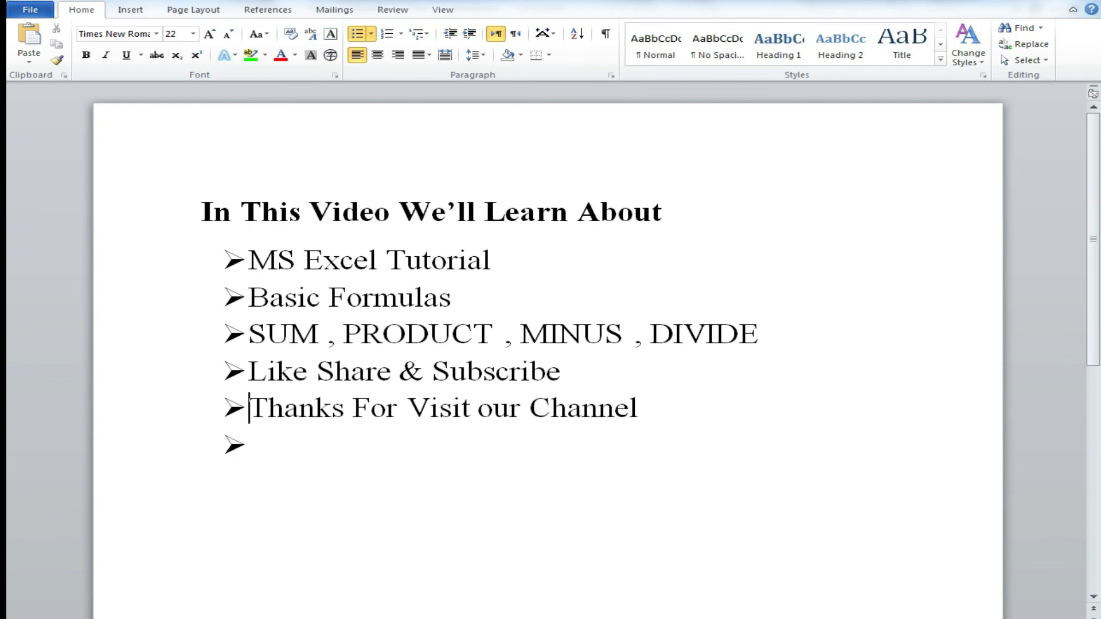